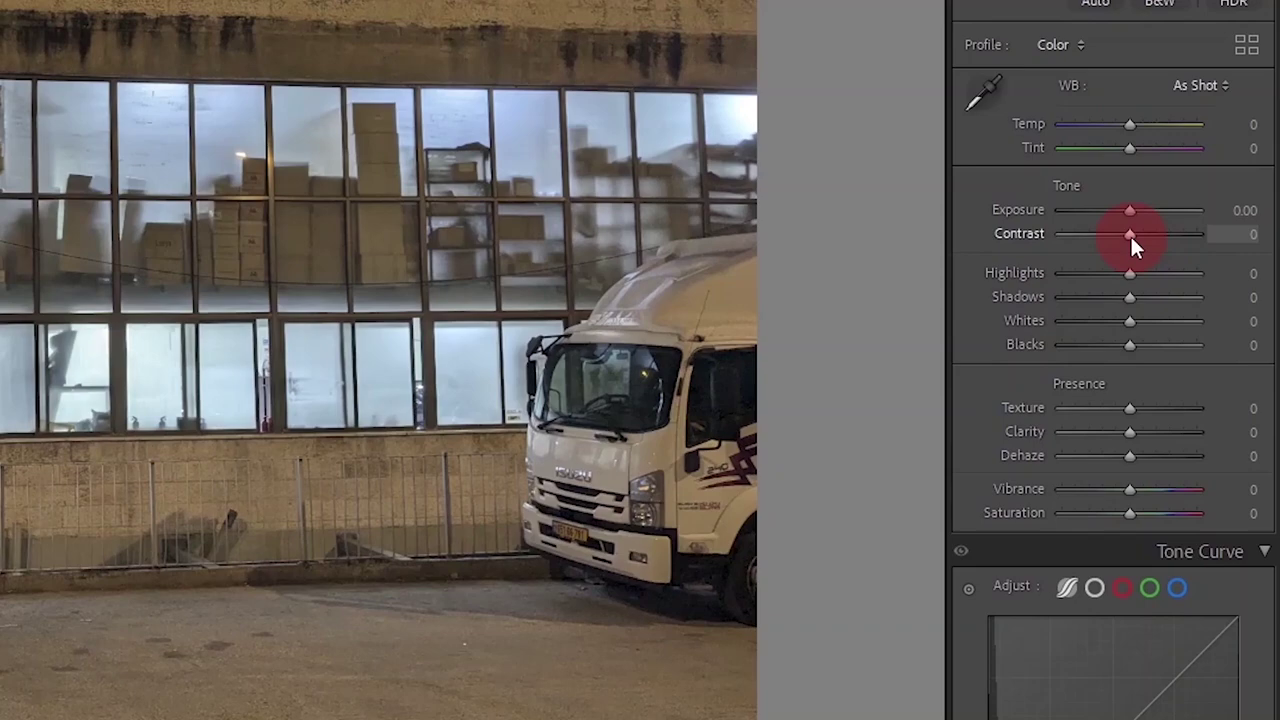
# - Boost Contrast to +25 and drop the Color Grading shadows luminance to -100
pyautogui.moveTo(1131, 240); pyautogui.dragTo(1113, 281)
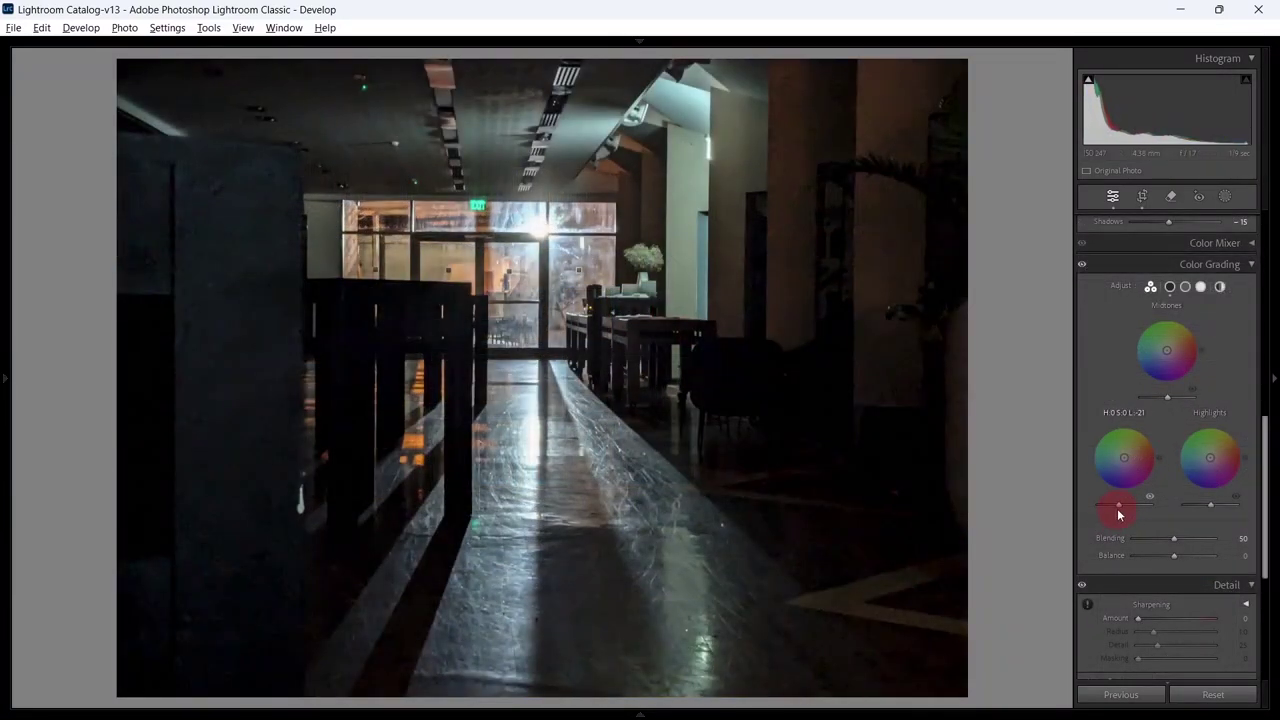
pyautogui.moveTo(1120, 513)
pyautogui.mouseDown()
pyautogui.moveTo(1099, 511)
pyautogui.moveTo(1114, 511)
pyautogui.mouseUp()
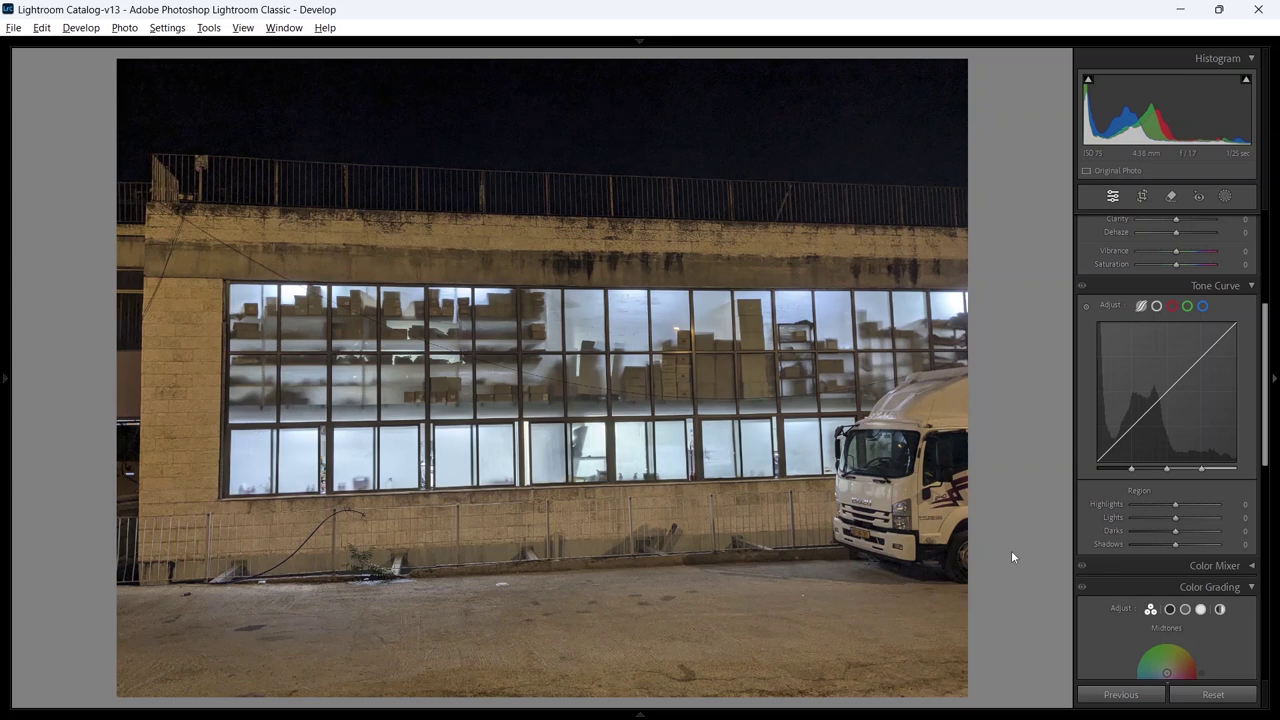
# - Advance one photo in the filmstrip to the dark hallway shot
pyautogui.press('Right')
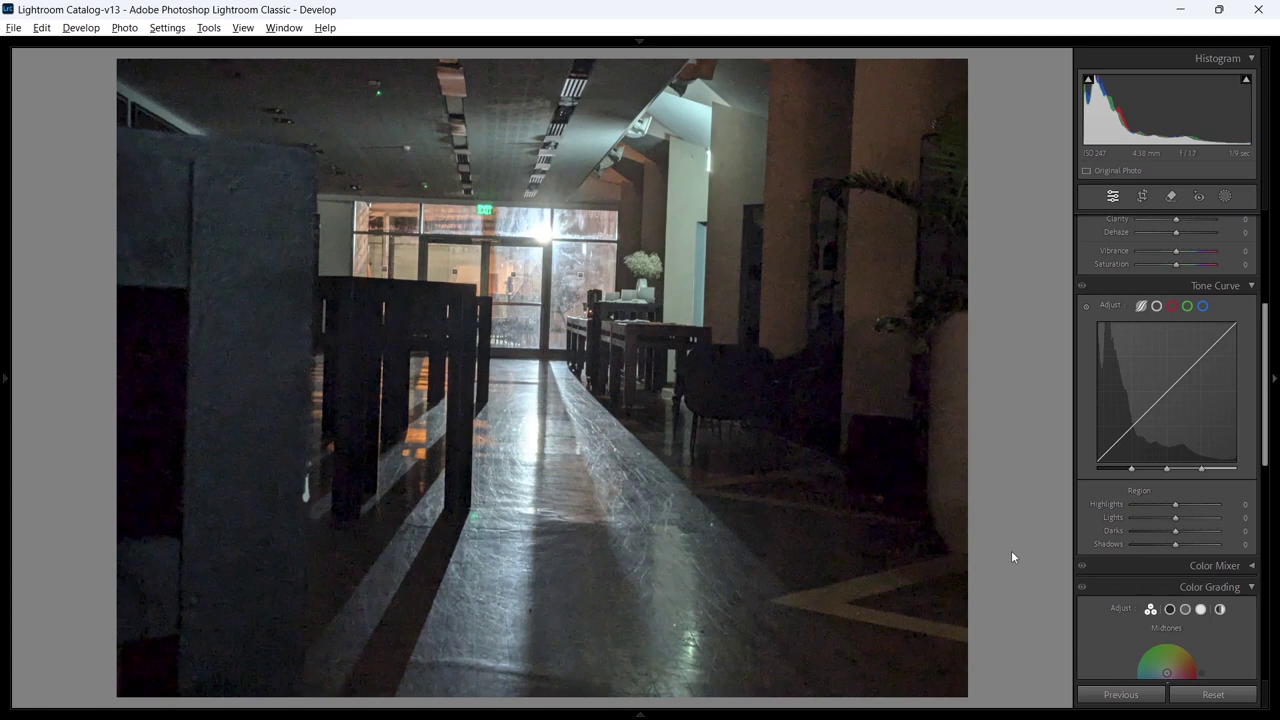
# - Step past the plant reflection photo onto the night warehouse photo
pyautogui.press('Right')
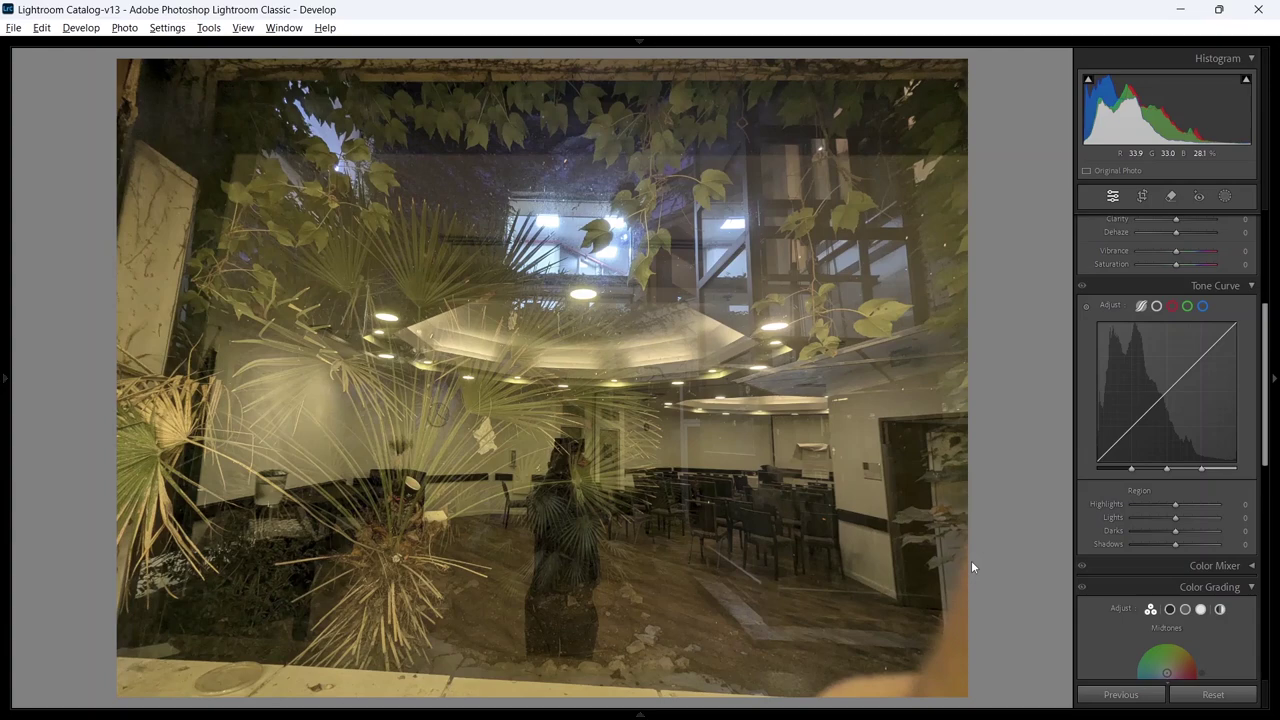
pyautogui.press('Right')
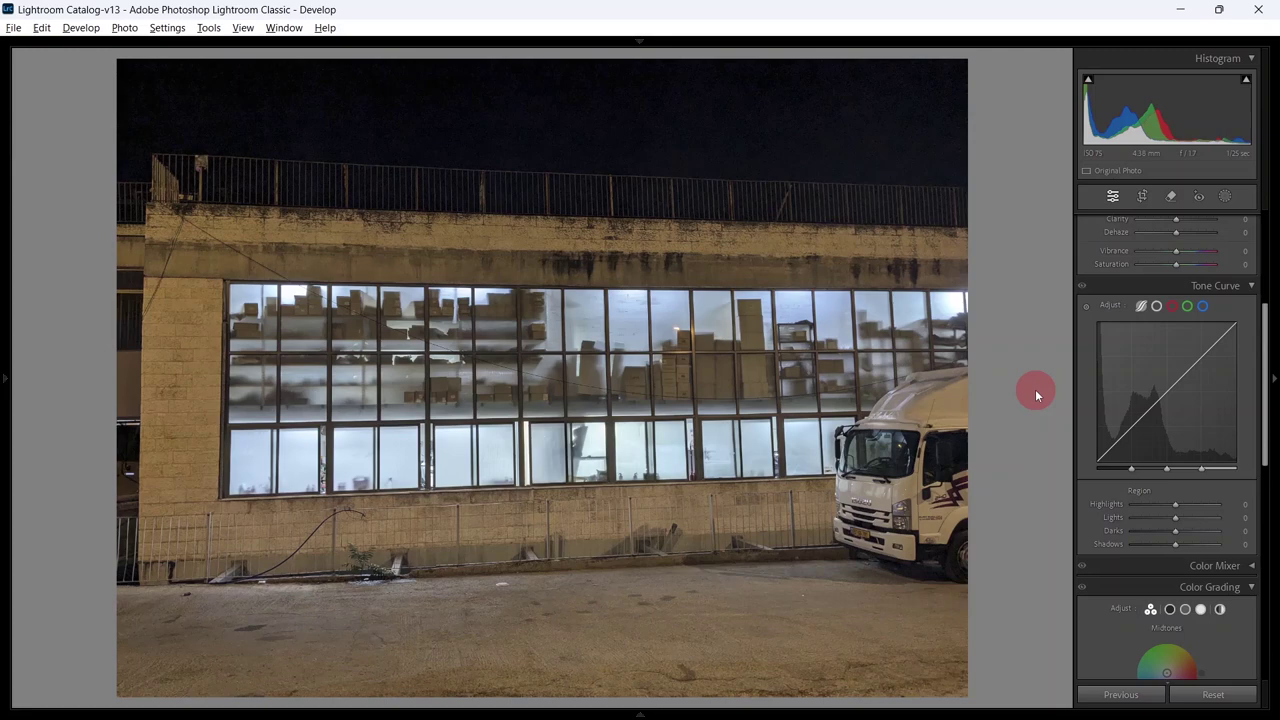
# - Auto-straighten the warehouse photo by 0.77° and commit the crop, checking it with undo/redo
pyautogui.press('r')
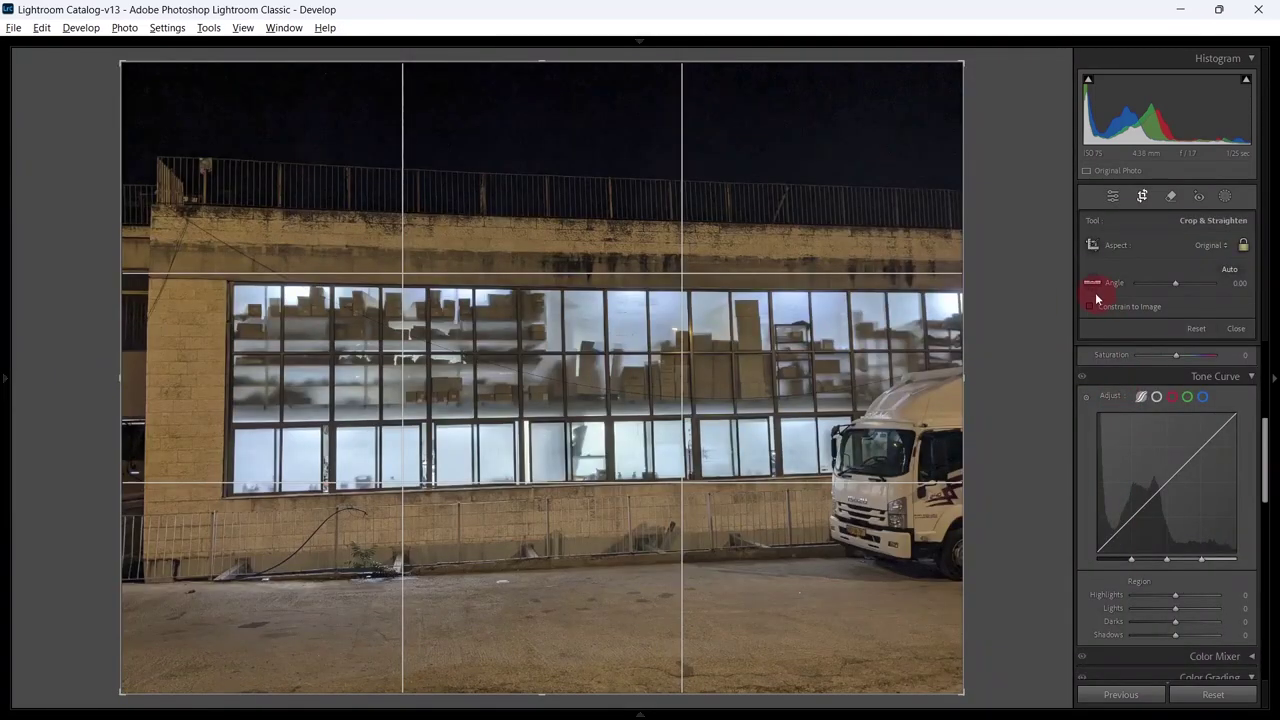
pyautogui.click(1229, 269)
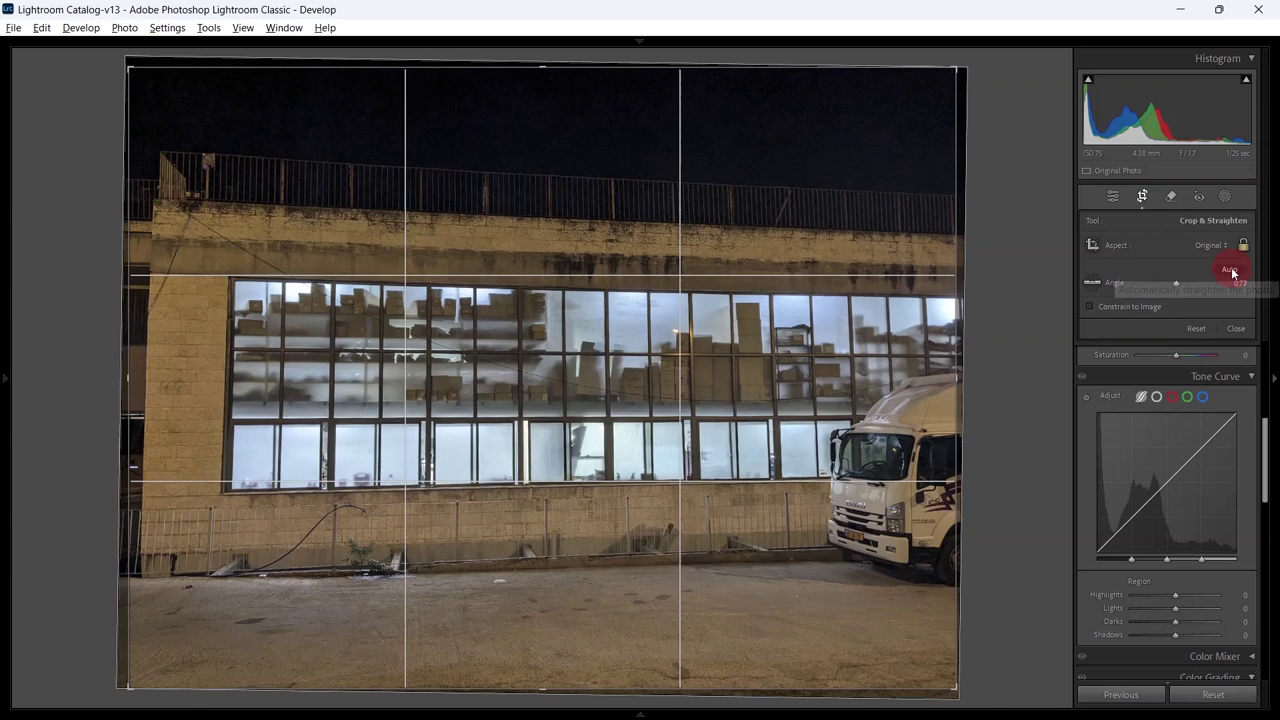
pyautogui.press('Return')
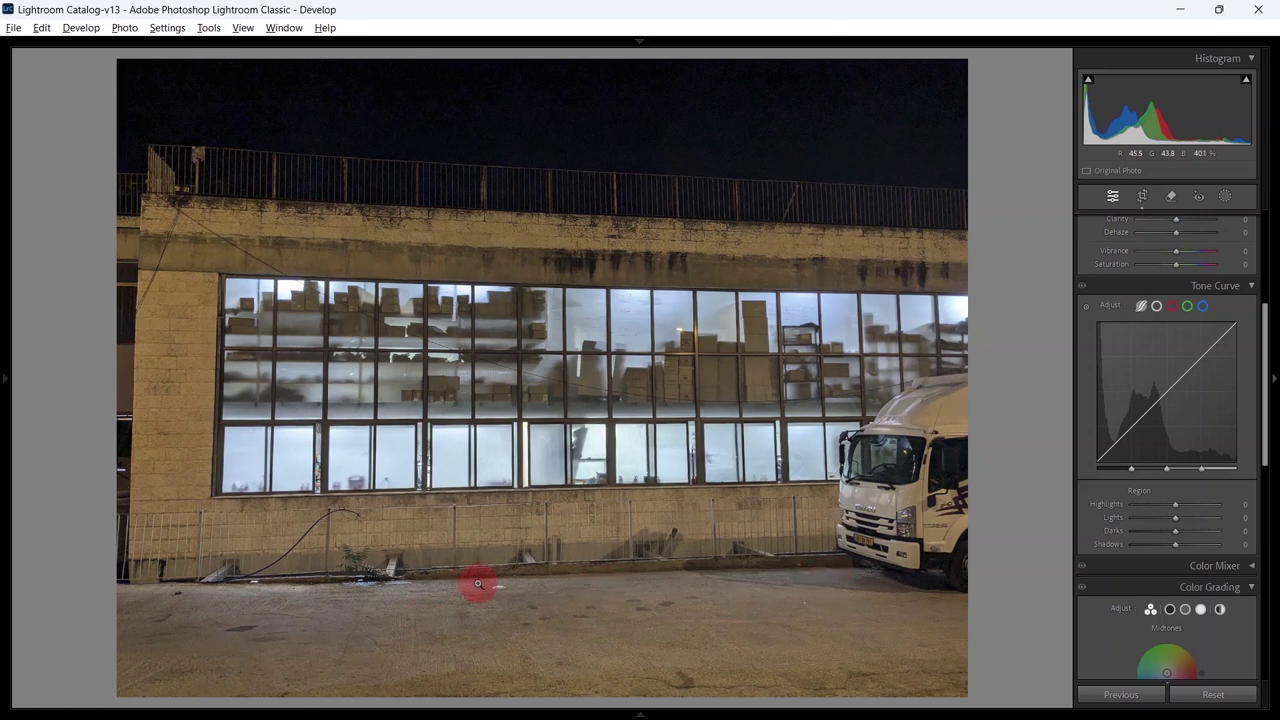
pyautogui.hotkey('ctrl', 'z')
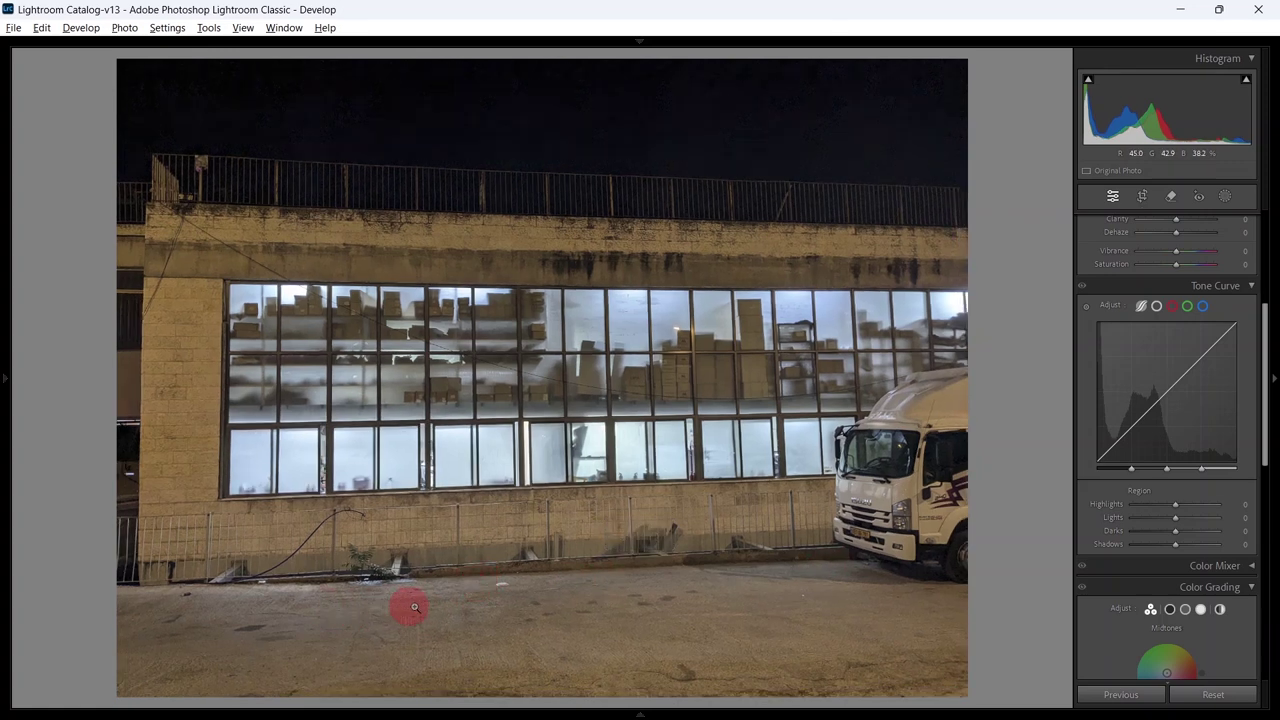
pyautogui.hotkey('ctrl', 'y')
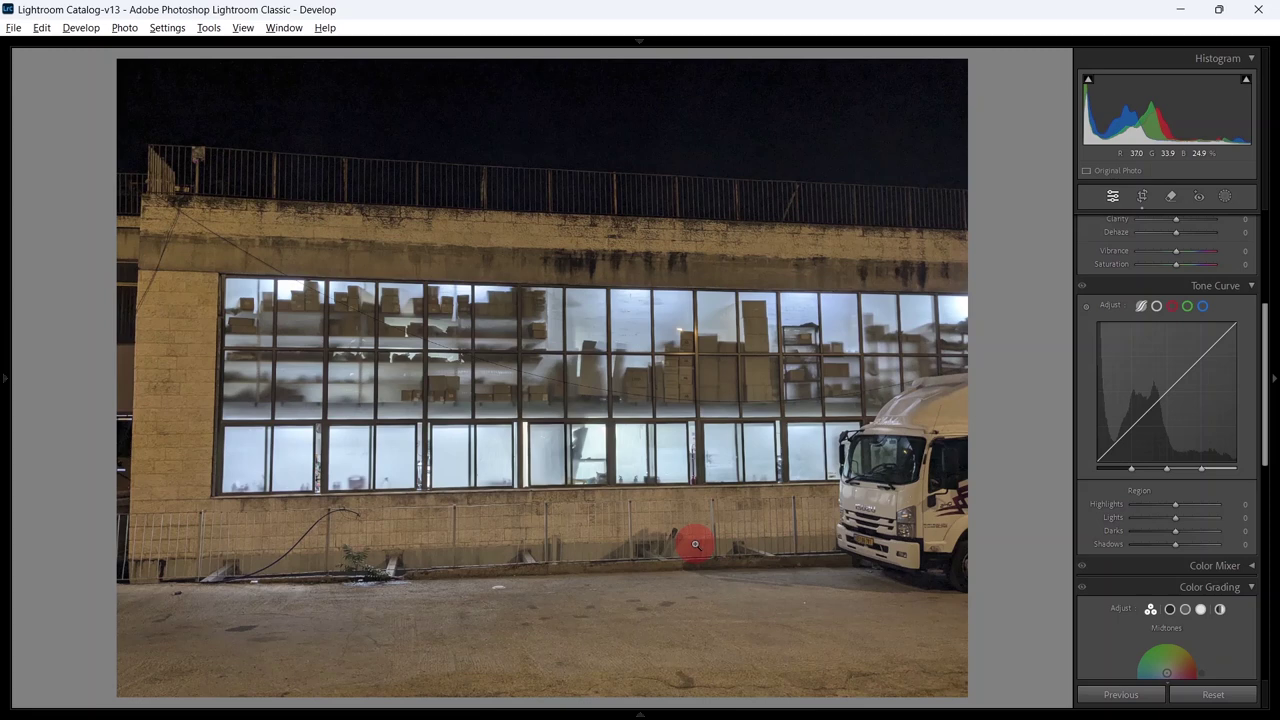
pyautogui.scroll(5, 1103, 400)
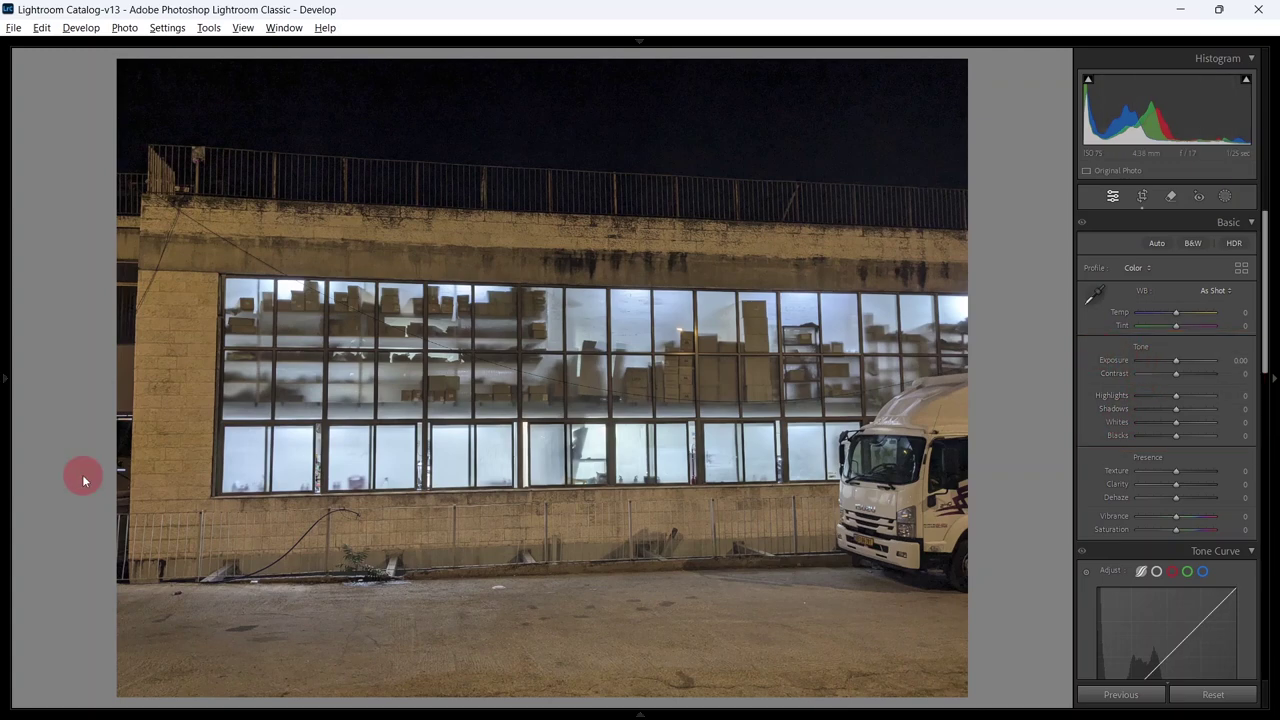
pyautogui.click(167, 27)
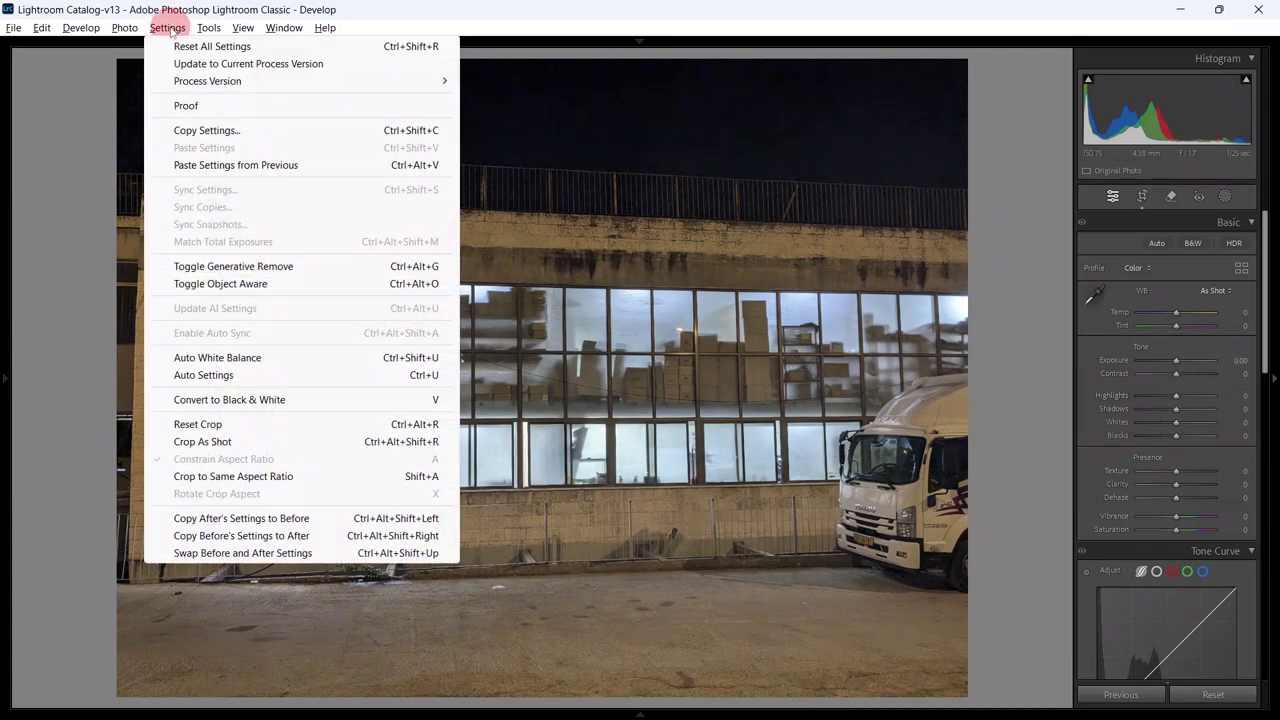
pyautogui.click(204, 376)
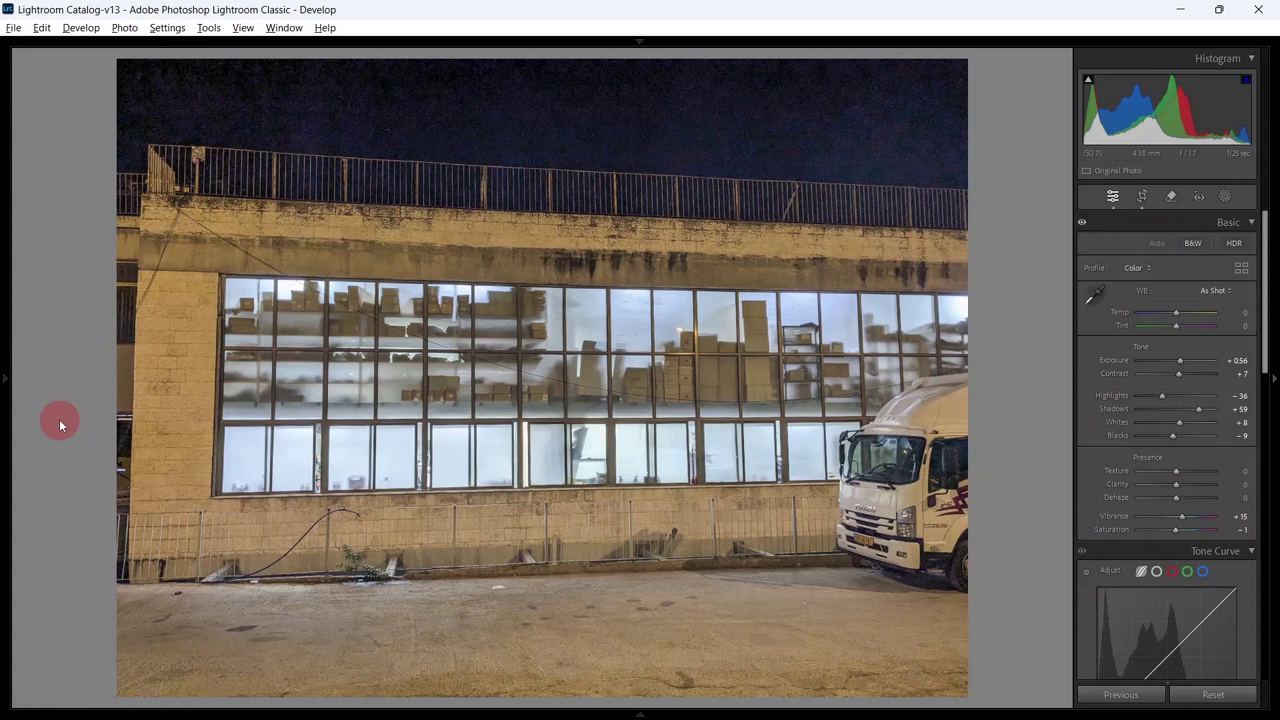
pyautogui.hotkey('ctrl', 'z')
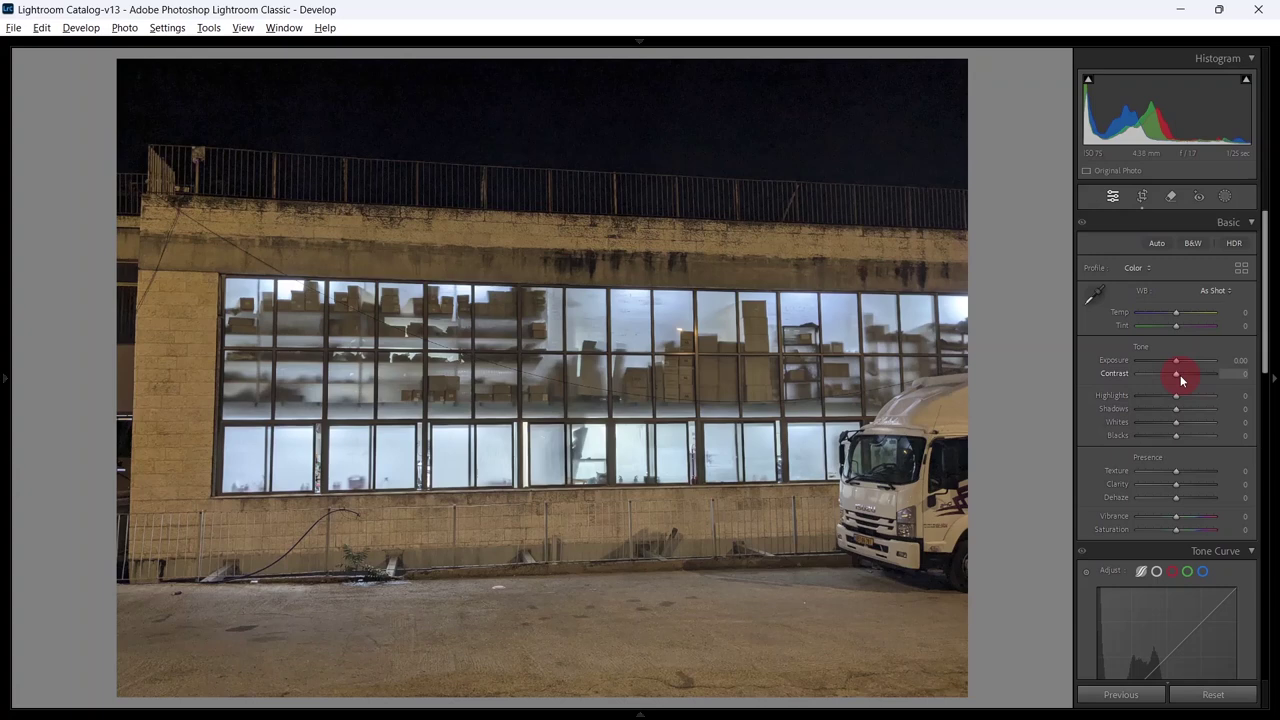
# - Set Contrast +21, Highlights −23 and Shadows +25, comparing the highlights change before and after
pyautogui.moveTo(1176, 374); pyautogui.dragTo(1184, 379)
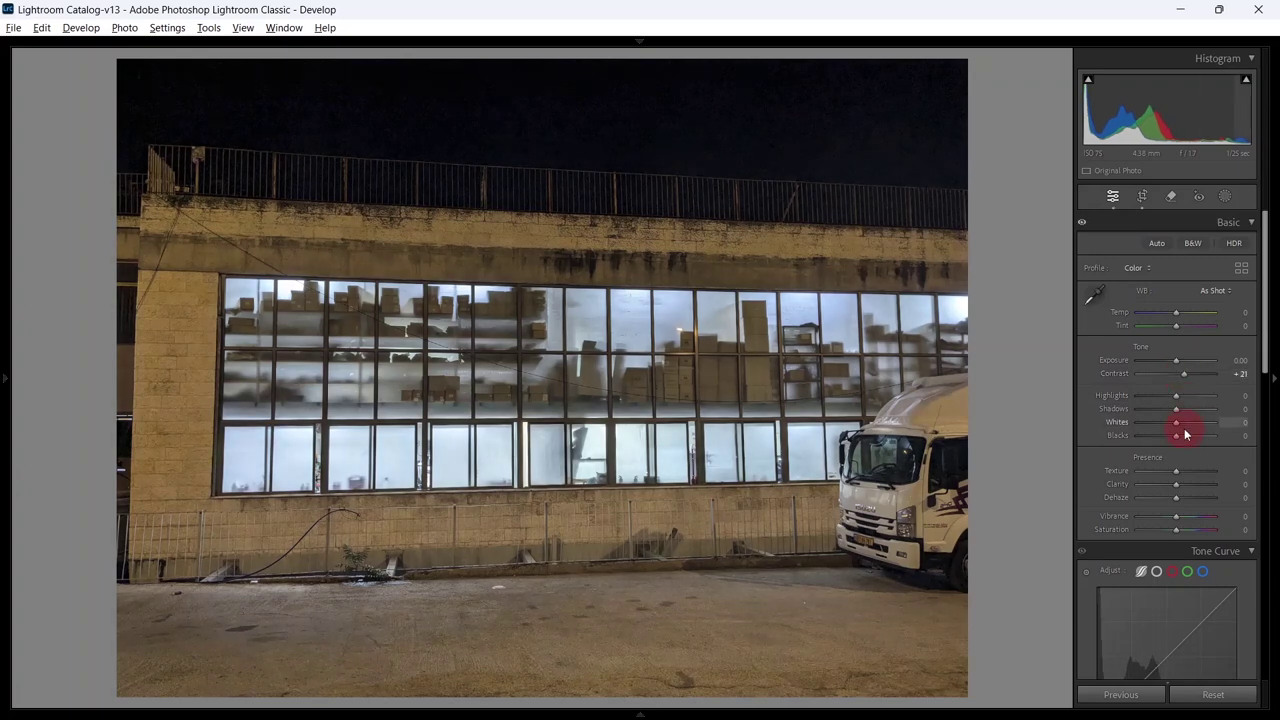
pyautogui.moveTo(1175, 398); pyautogui.dragTo(1166, 399)
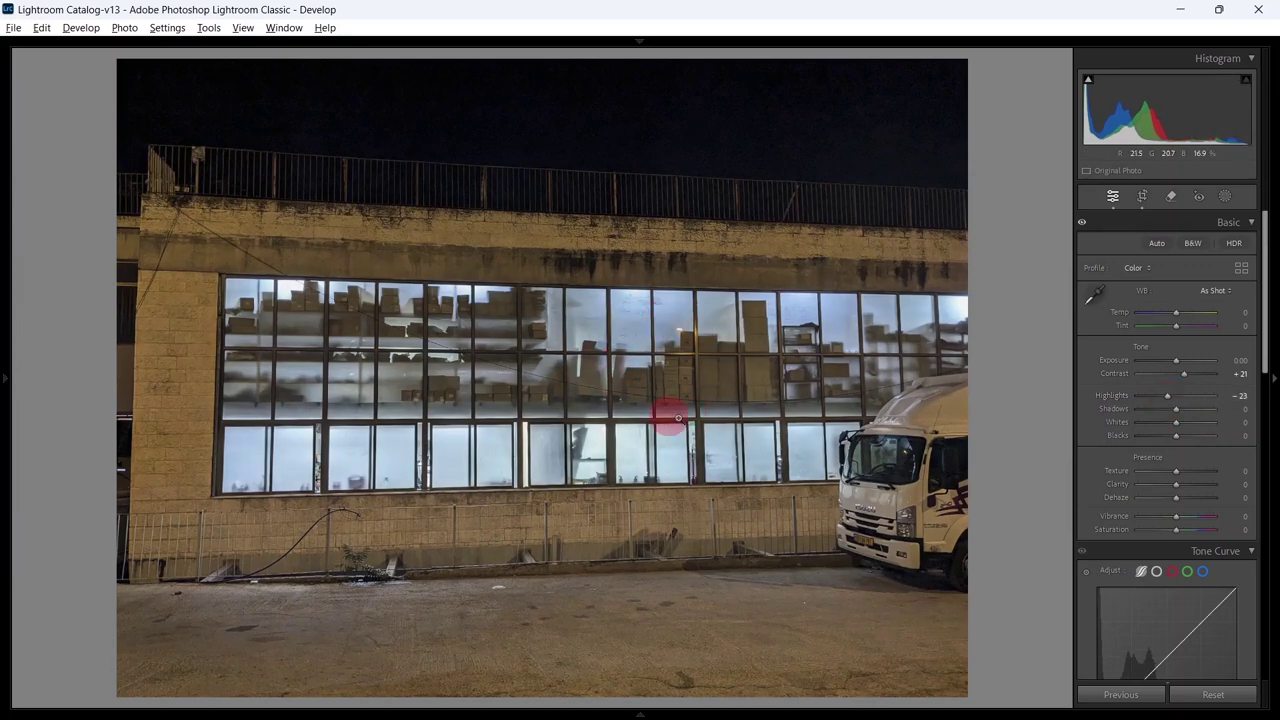
pyautogui.hotkey('ctrl', 'z')
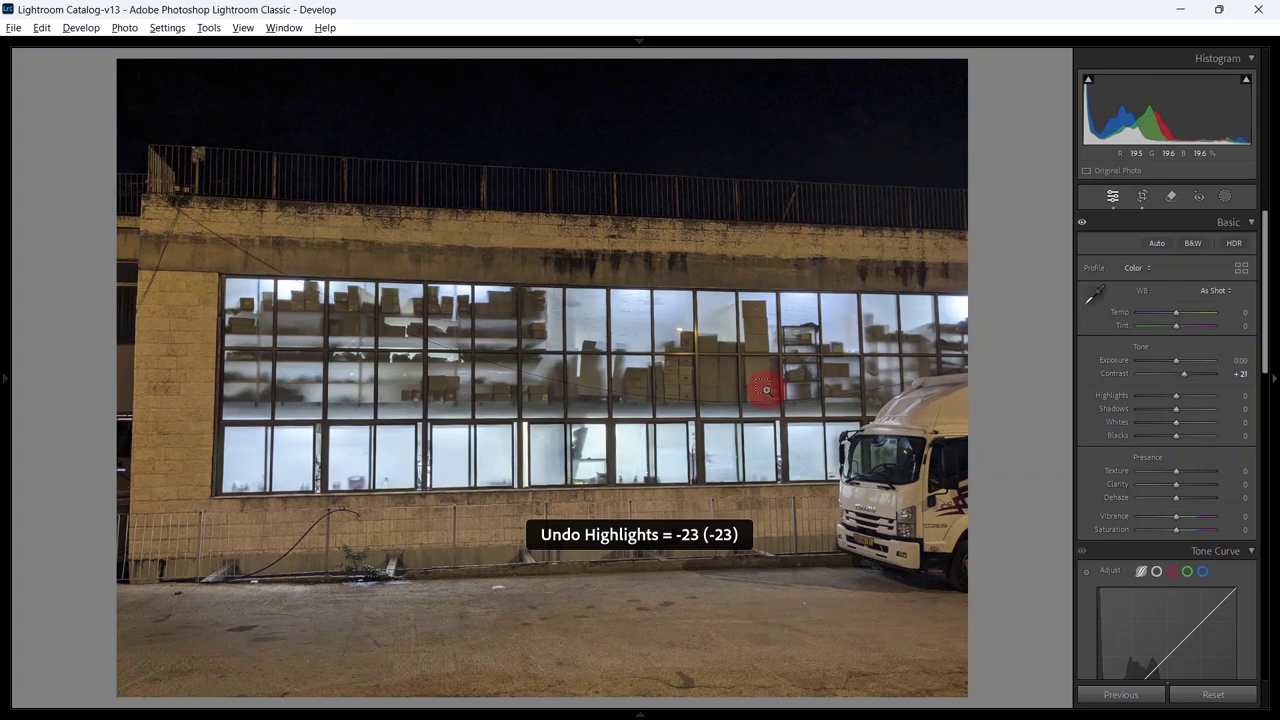
pyautogui.hotkey('ctrl', 'y')
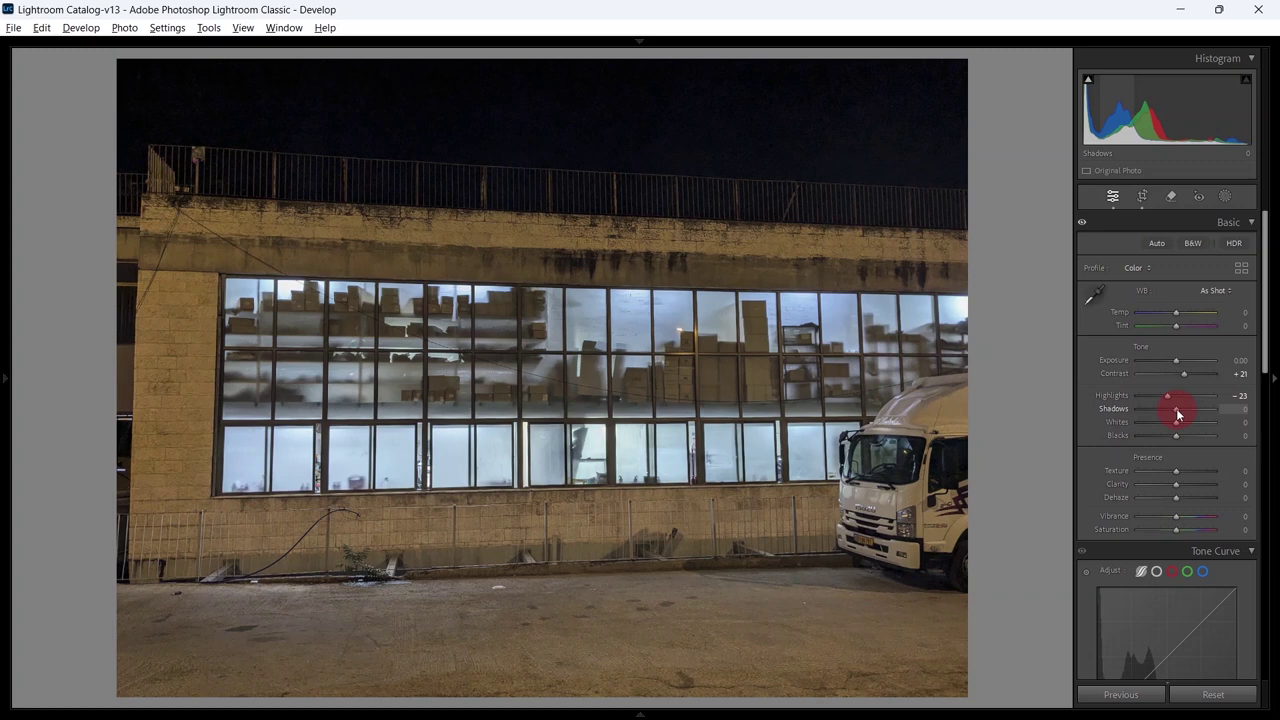
pyautogui.moveTo(1182, 408); pyautogui.dragTo(1165, 439)
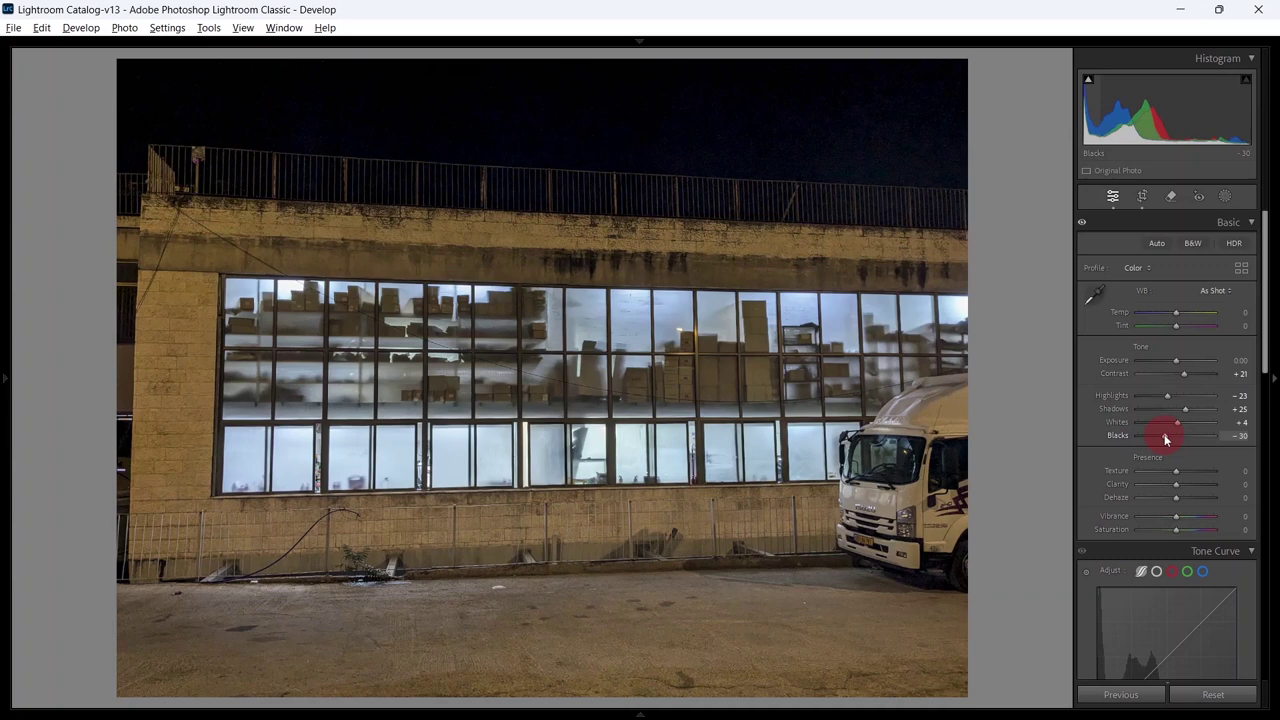
pyautogui.moveTo(1165, 439); pyautogui.dragTo(1165, 439)
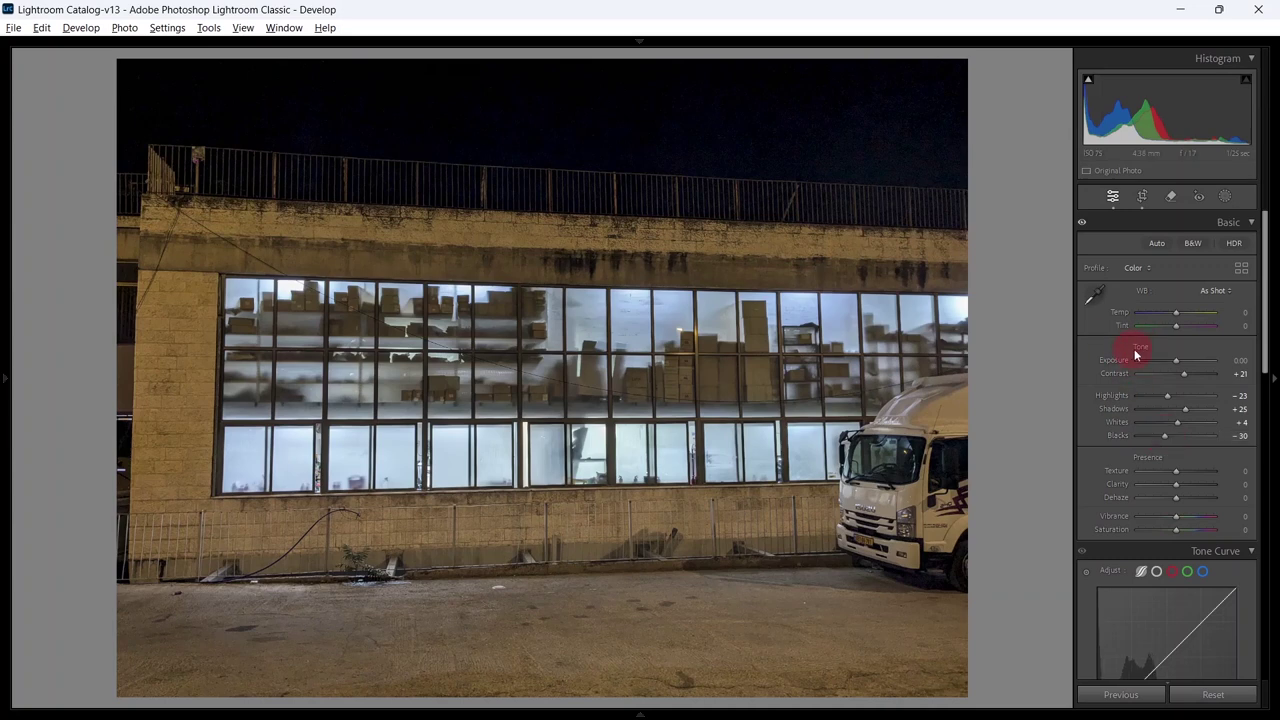
pyautogui.doubleClick(1146, 351)
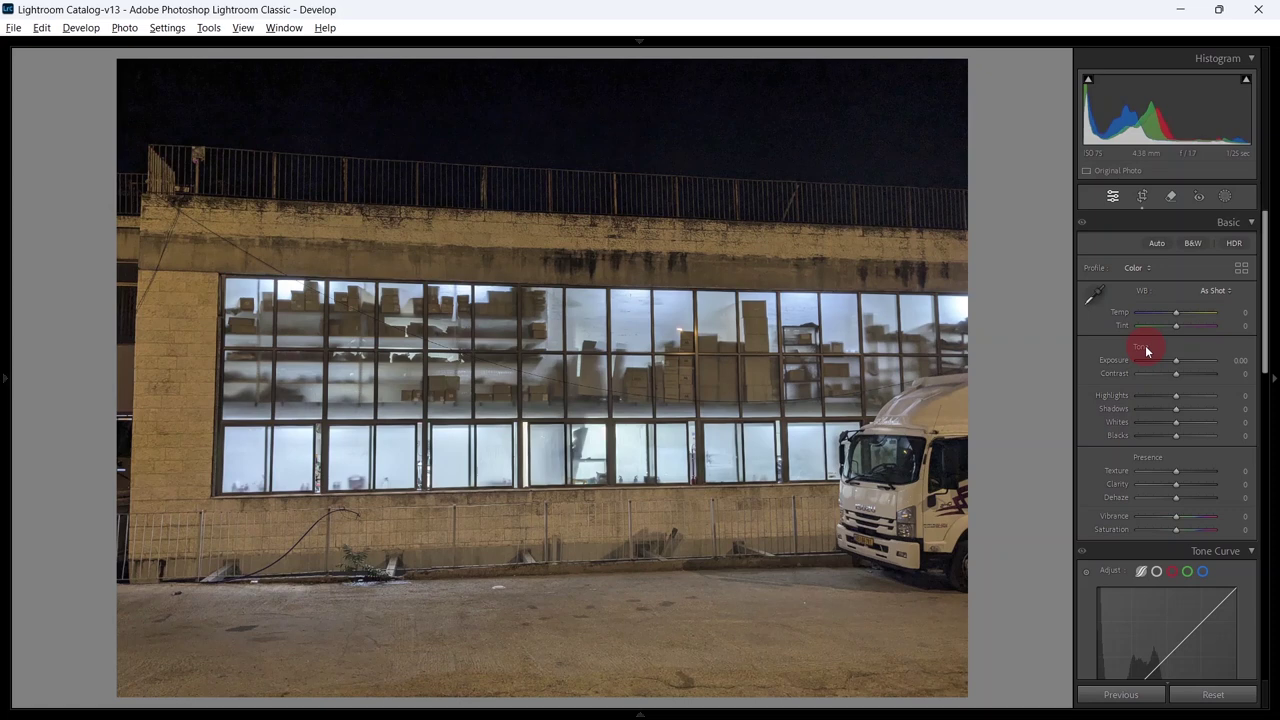
pyautogui.hotkey('ctrl', 'z')
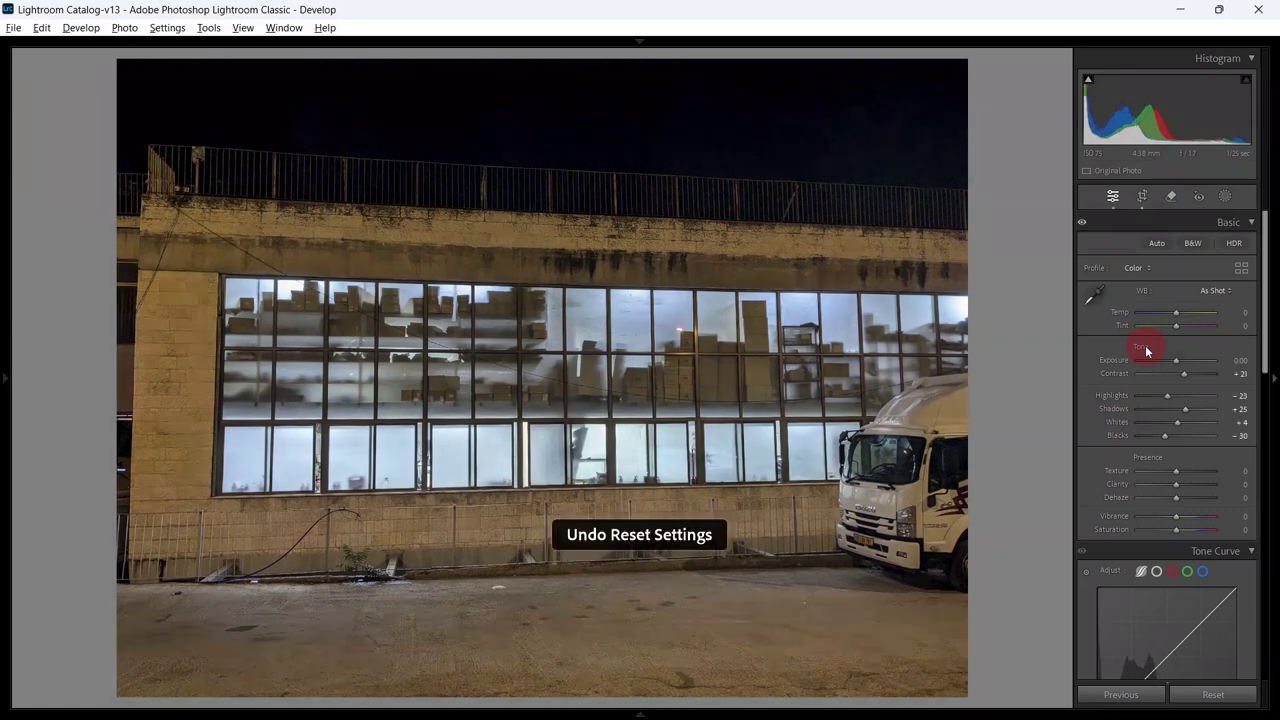
pyautogui.hotkey('ctrl', 'y')
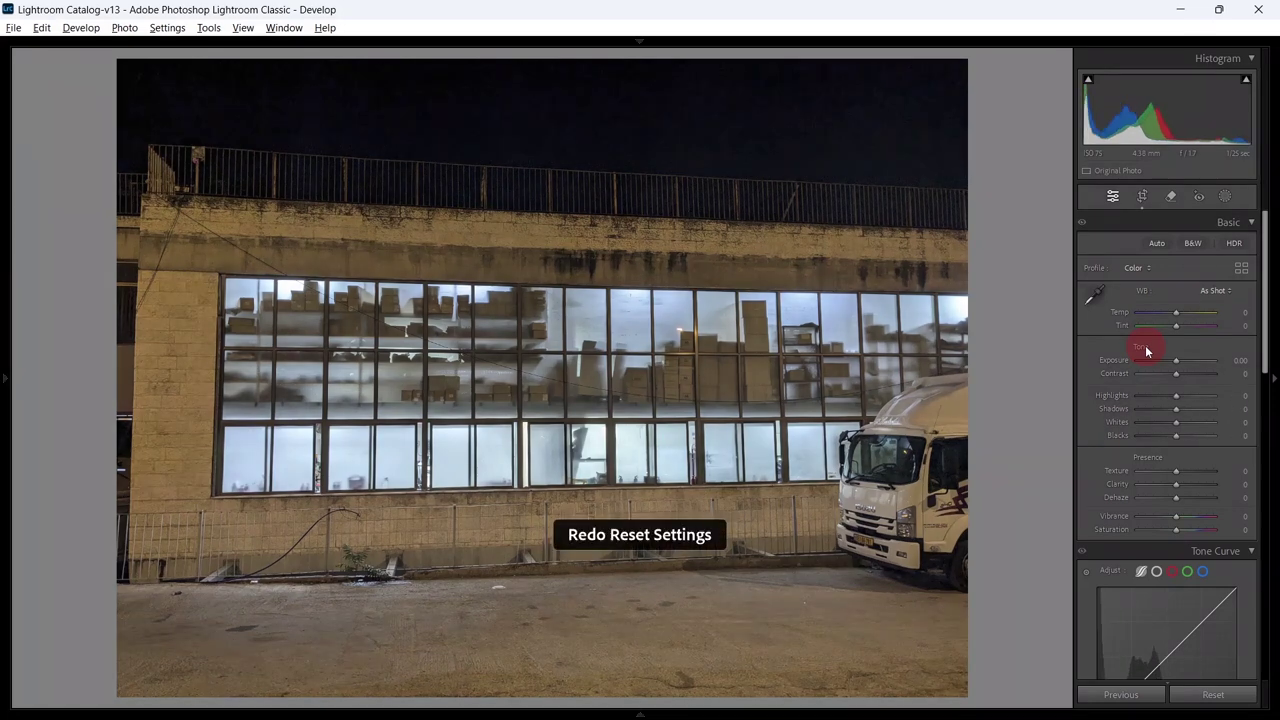
pyautogui.hotkey('ctrl', 'z')
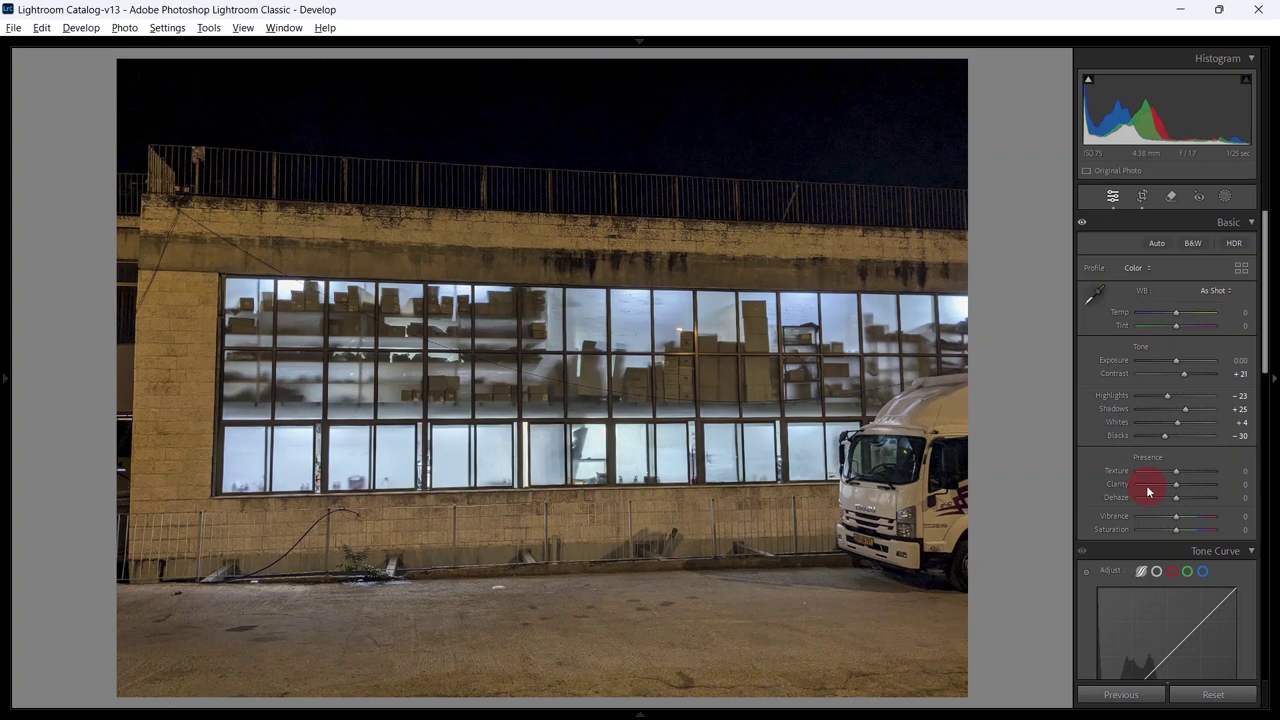
# - Raise the tone curve Lights to +11, lower Darks to −6, and cut Vibrance to −35
pyautogui.moveTo(1178, 517); pyautogui.dragTo(1171, 527)
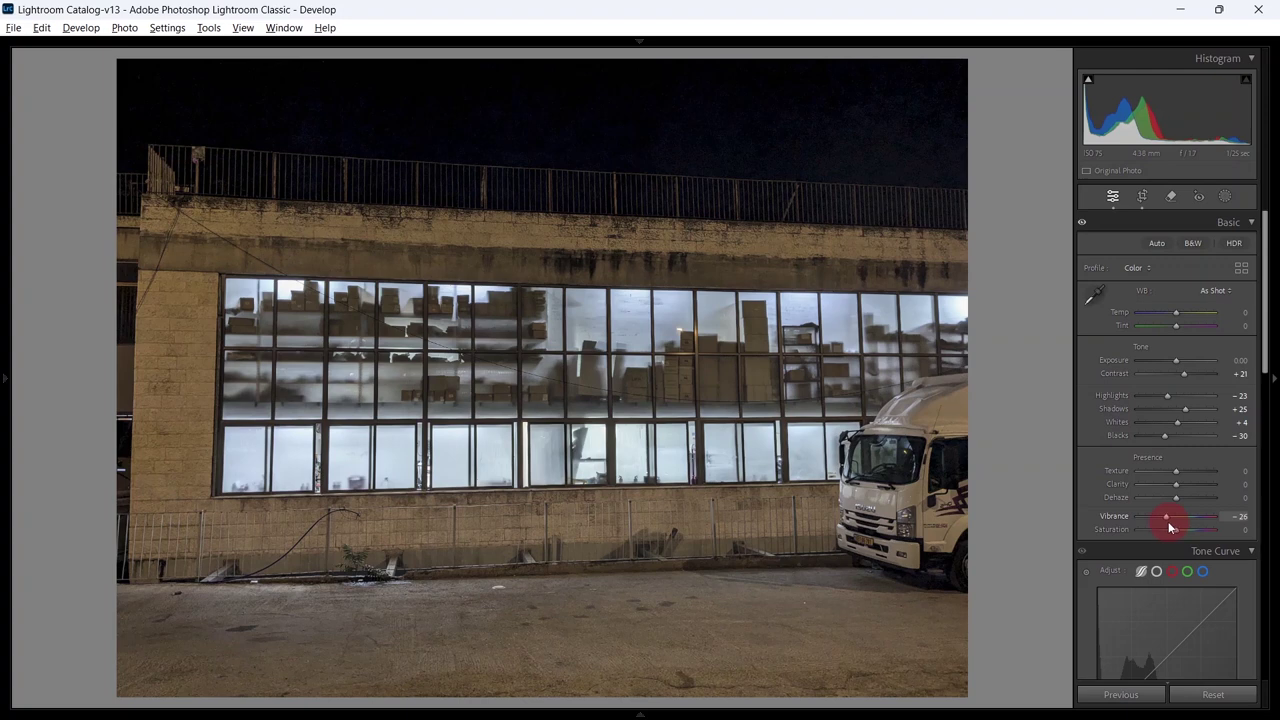
pyautogui.scroll(-3, 1150, 495)
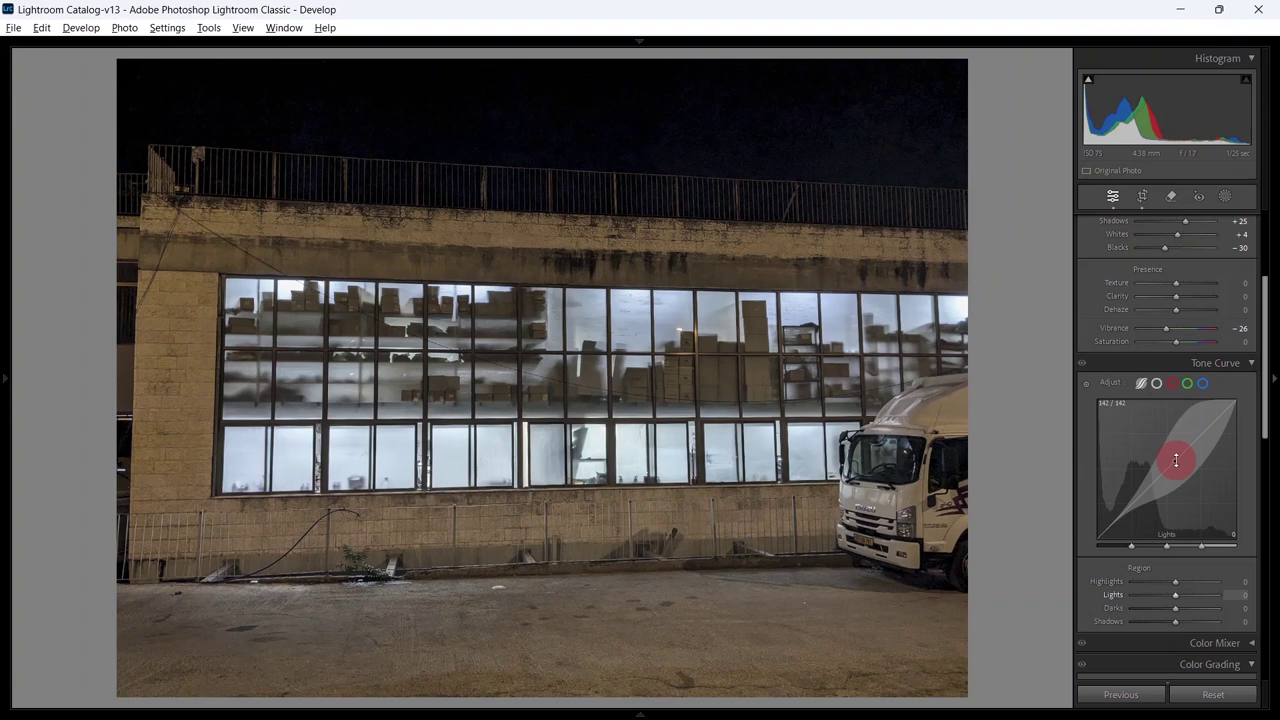
pyautogui.moveTo(1182, 457); pyautogui.dragTo(1181, 449)
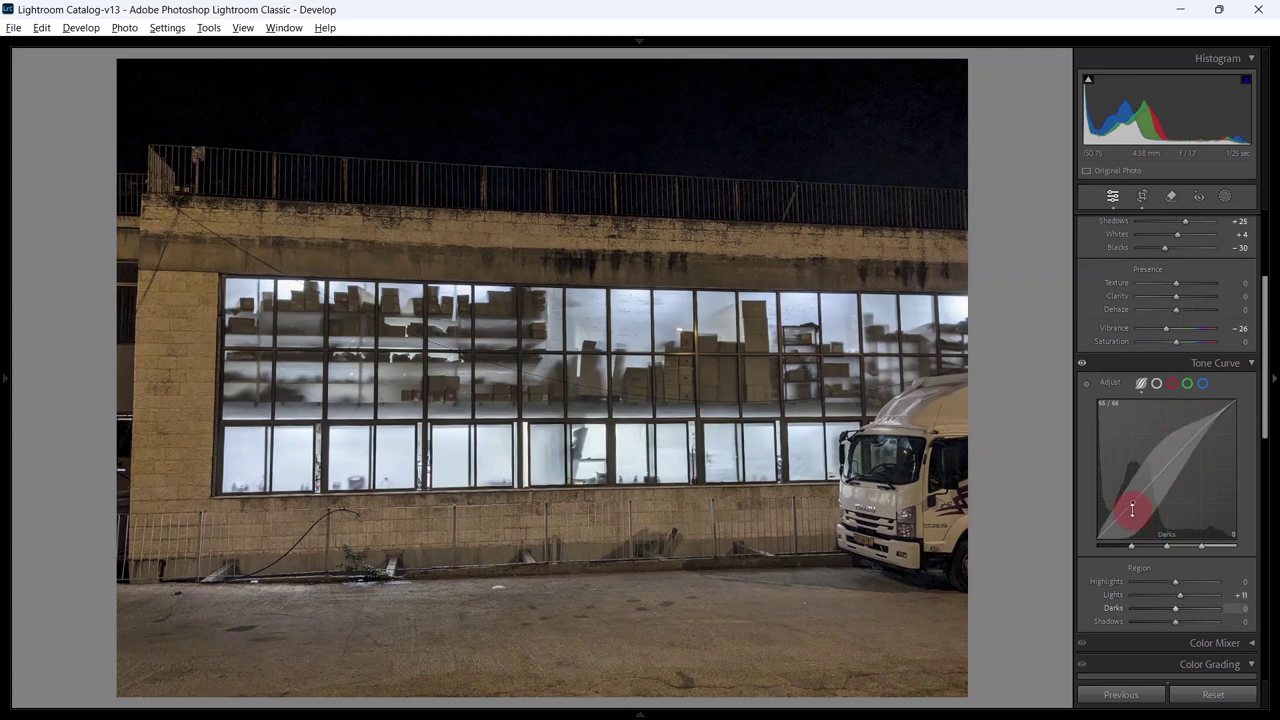
pyautogui.moveTo(1132, 510); pyautogui.dragTo(1132, 512)
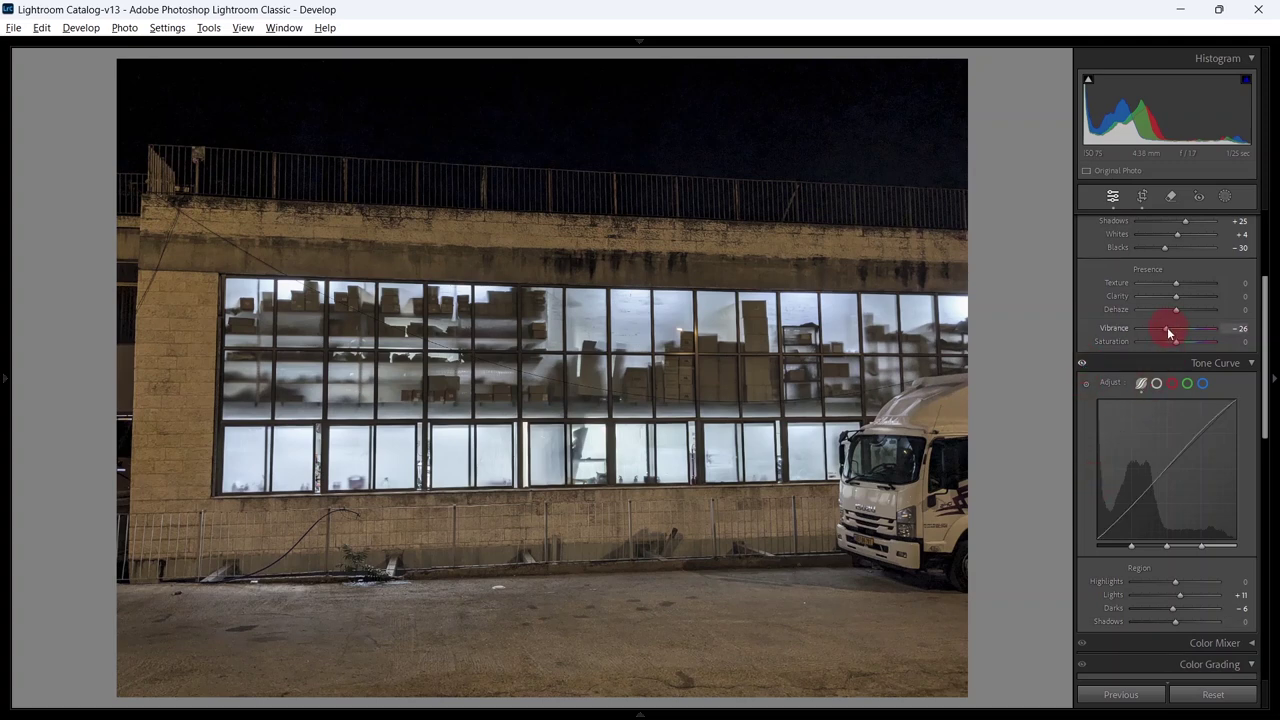
pyautogui.moveTo(1167, 327); pyautogui.dragTo(1164, 335)
pyautogui.scroll(-3, 1079, 507)
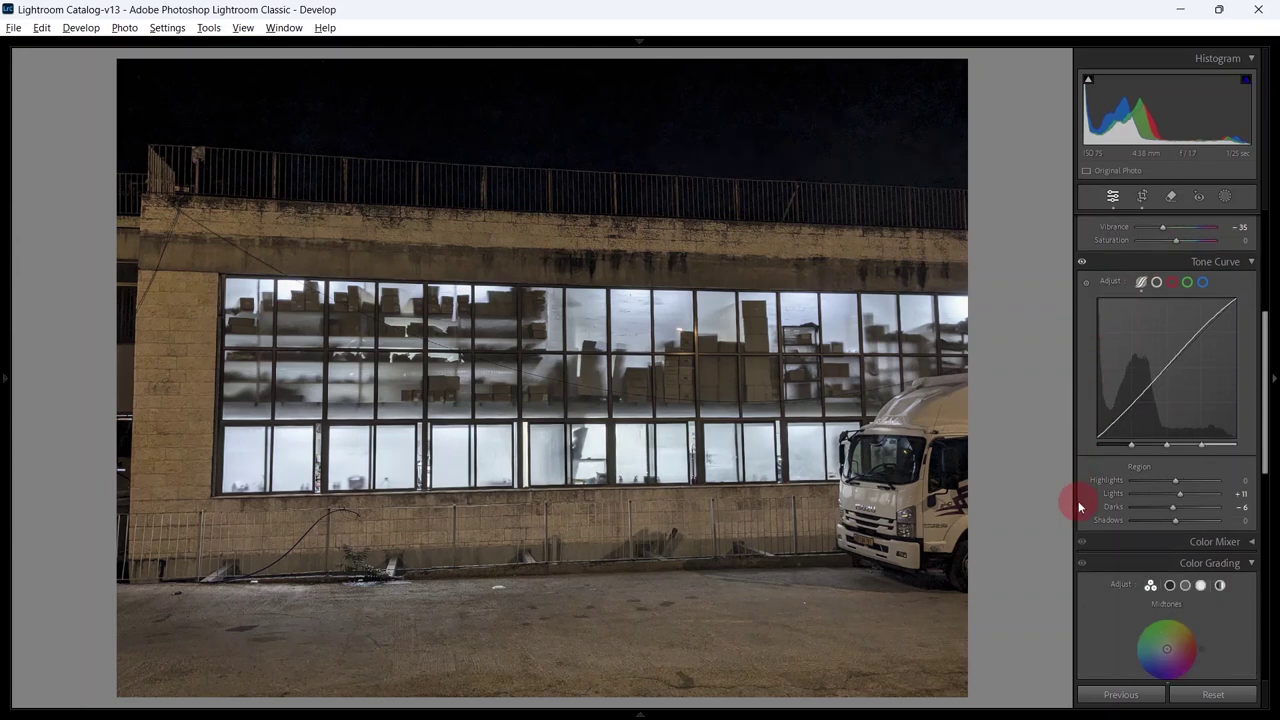
pyautogui.scroll(-8, 1079, 507)
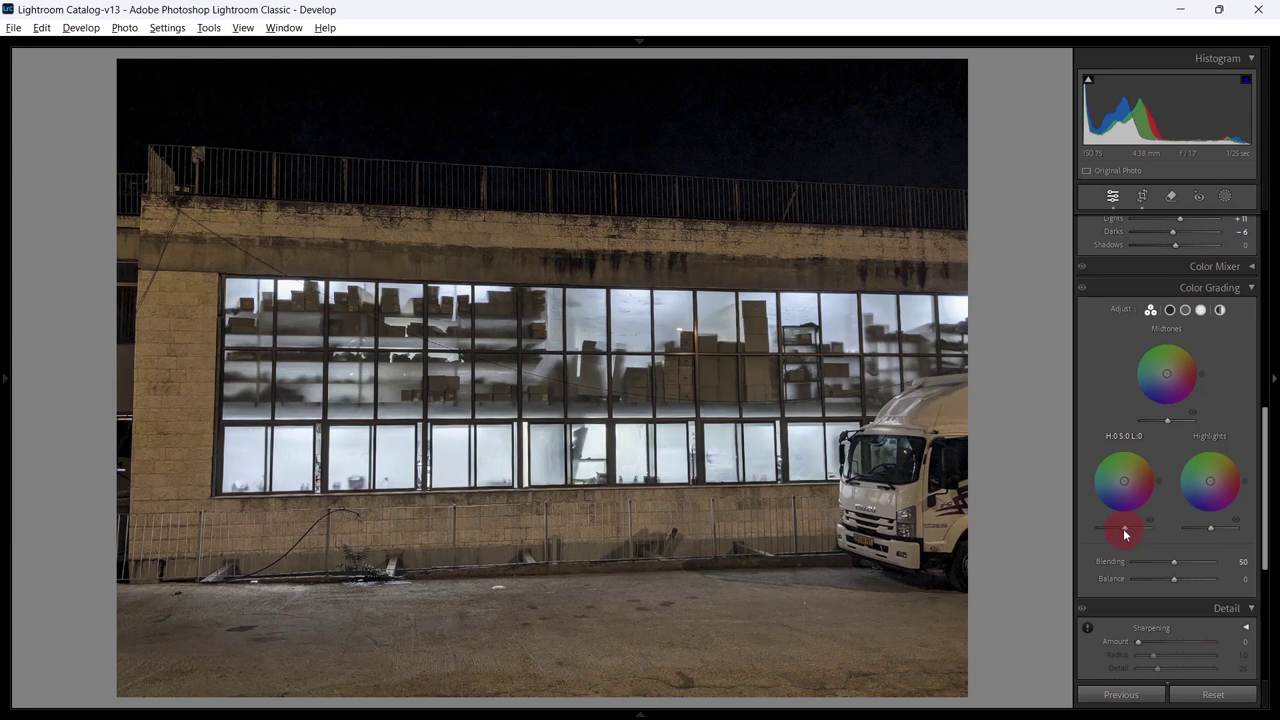
# - Pull the Color Grading Shadows luminance down to −24
pyautogui.moveTo(1123, 528); pyautogui.dragTo(1117, 533)
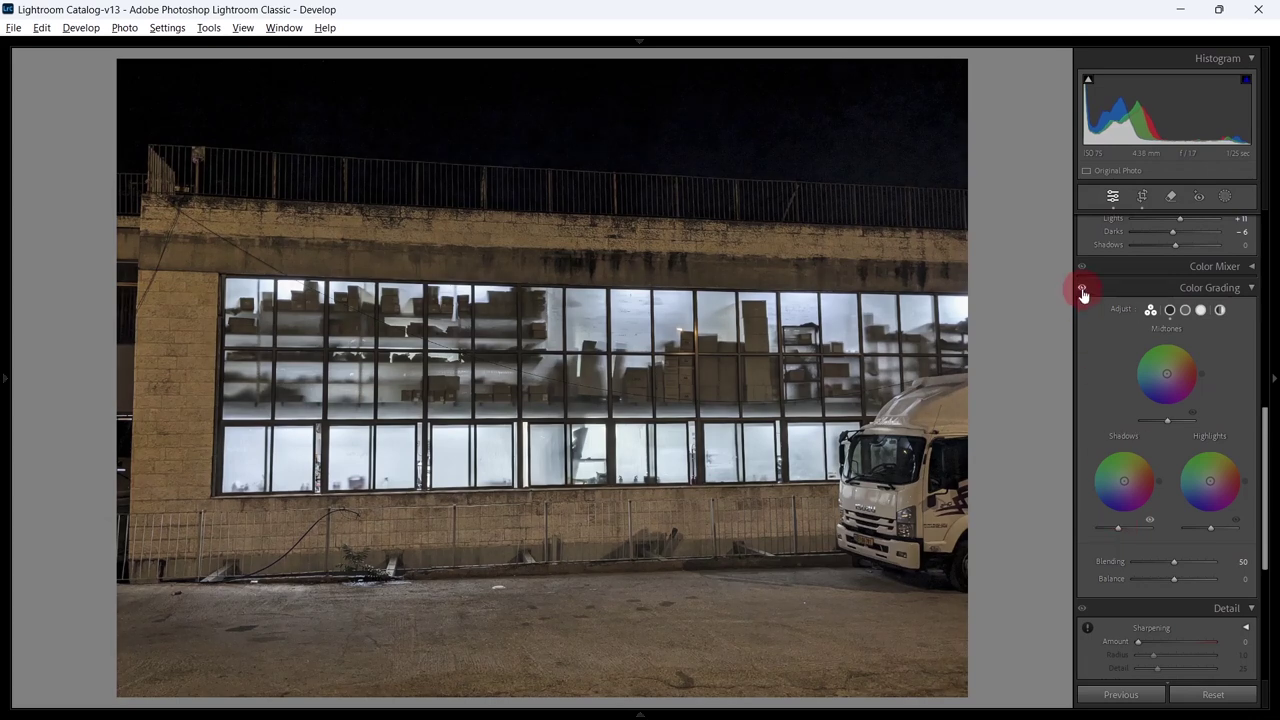
# - Toggle the Before view to compare the warehouse edit, then advance to the hallway photo
pyautogui.press('\\')
pyautogui.press('\\')
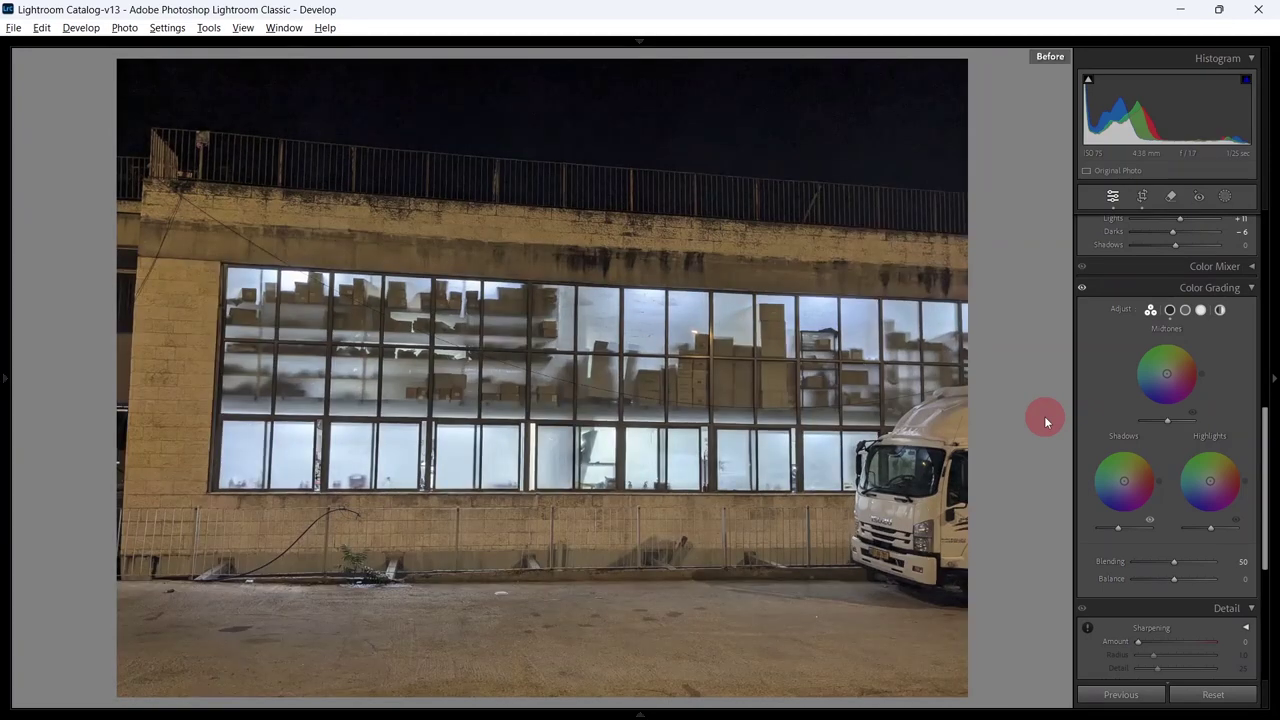
pyautogui.press('\\')
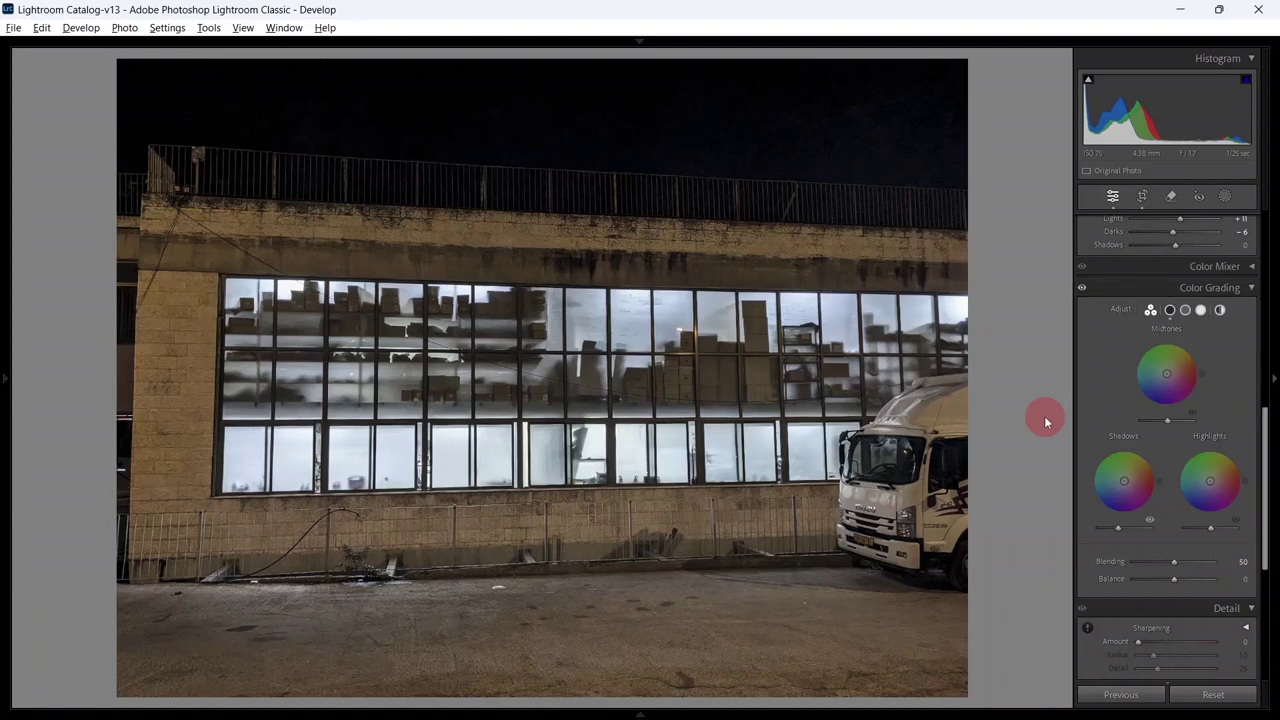
pyautogui.press('Right')
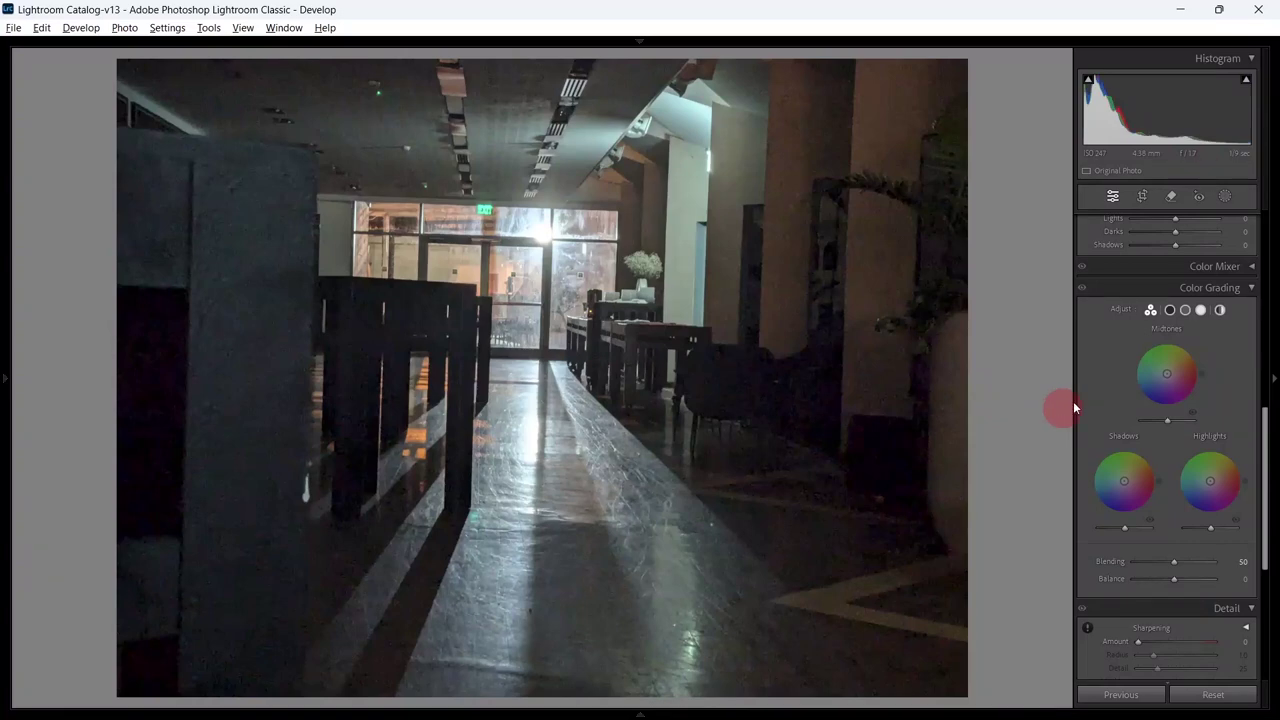
# - Rotate the hallway photo about −1.6° with Crop & Straighten and apply the crop
pyautogui.scroll(5, 1106, 350)
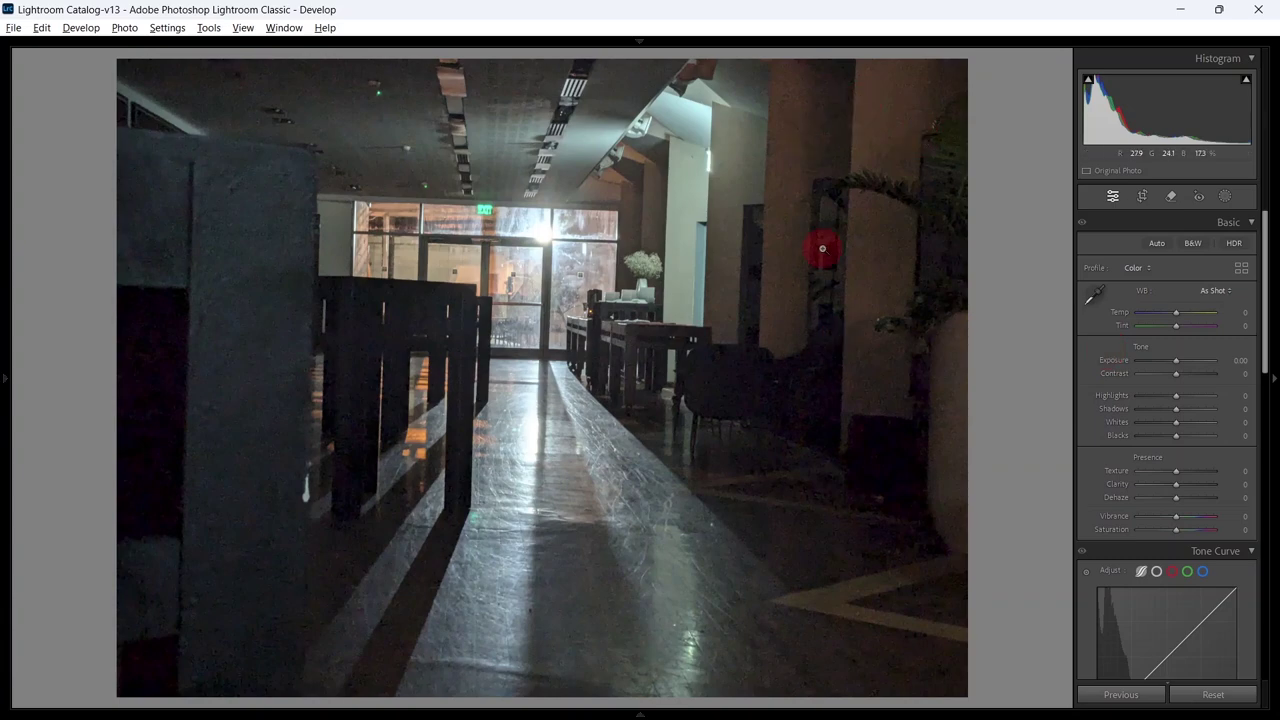
pyautogui.press('r')
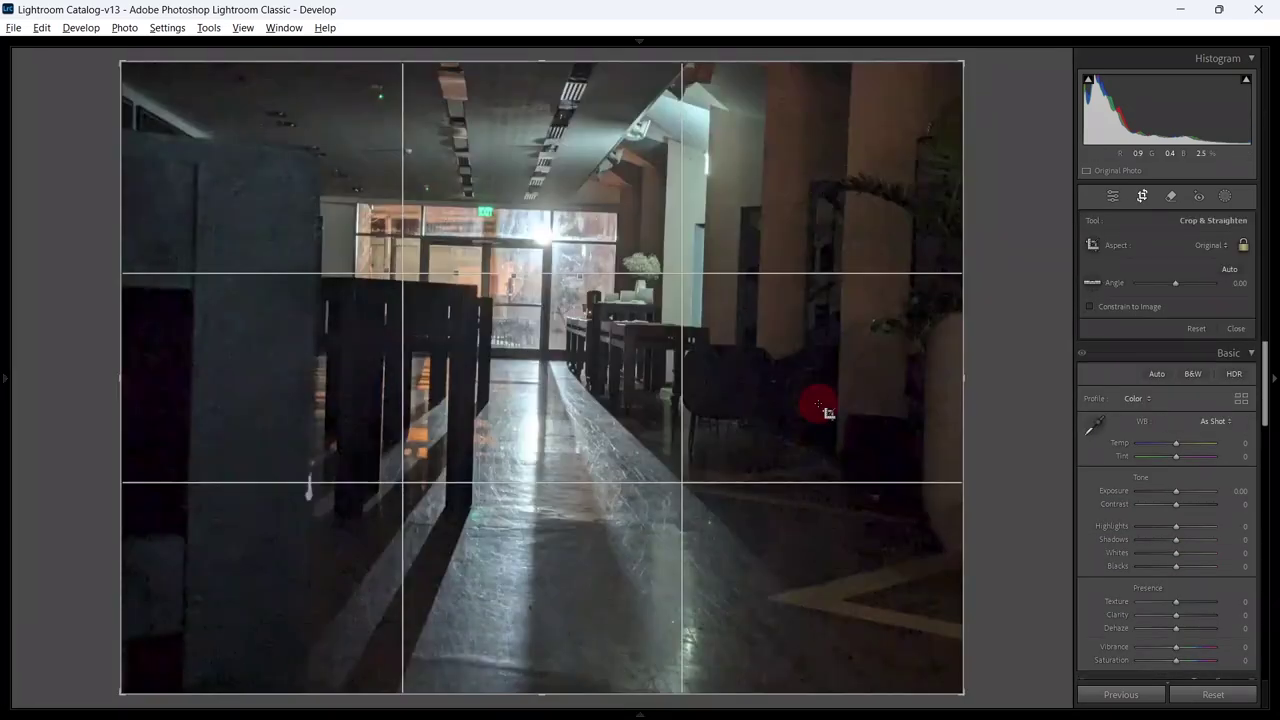
pyautogui.moveTo(1000, 389); pyautogui.dragTo(998, 377)
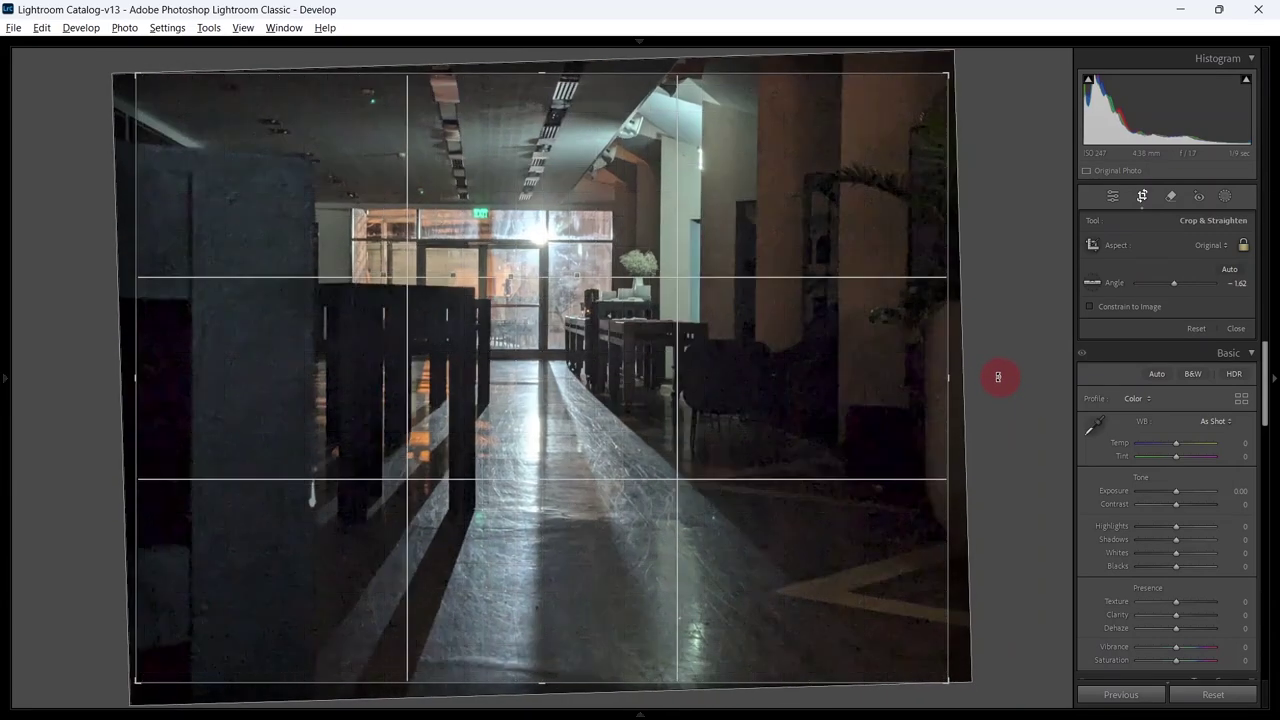
pyautogui.press('Return')
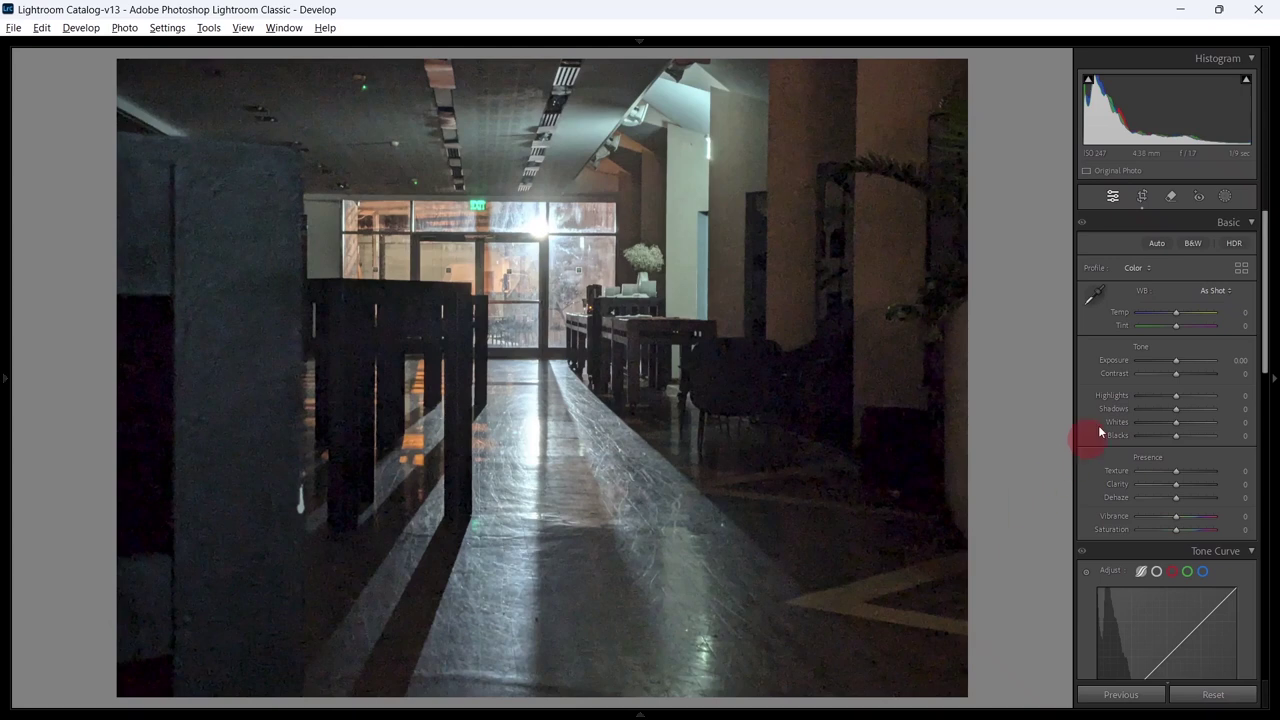
# - Give the hallway contrast +16, highlights −19, shadows −35, blacks −23, clarity +18, dehaze +16, curve shadows −15
pyautogui.moveTo(1174, 375)
pyautogui.mouseDown()
pyautogui.moveTo(1186, 374)
pyautogui.moveTo(1170, 400)
pyautogui.mouseUp()
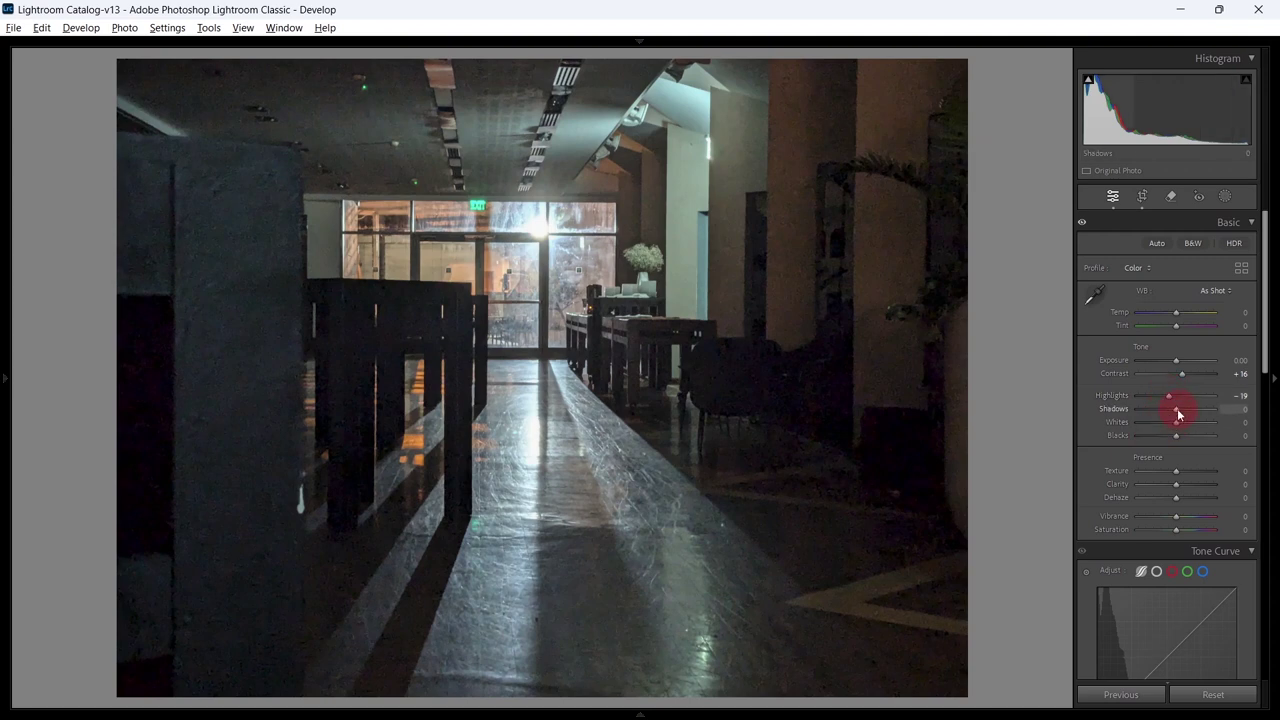
pyautogui.moveTo(1176, 410); pyautogui.dragTo(1167, 441)
pyautogui.click(1174, 437)
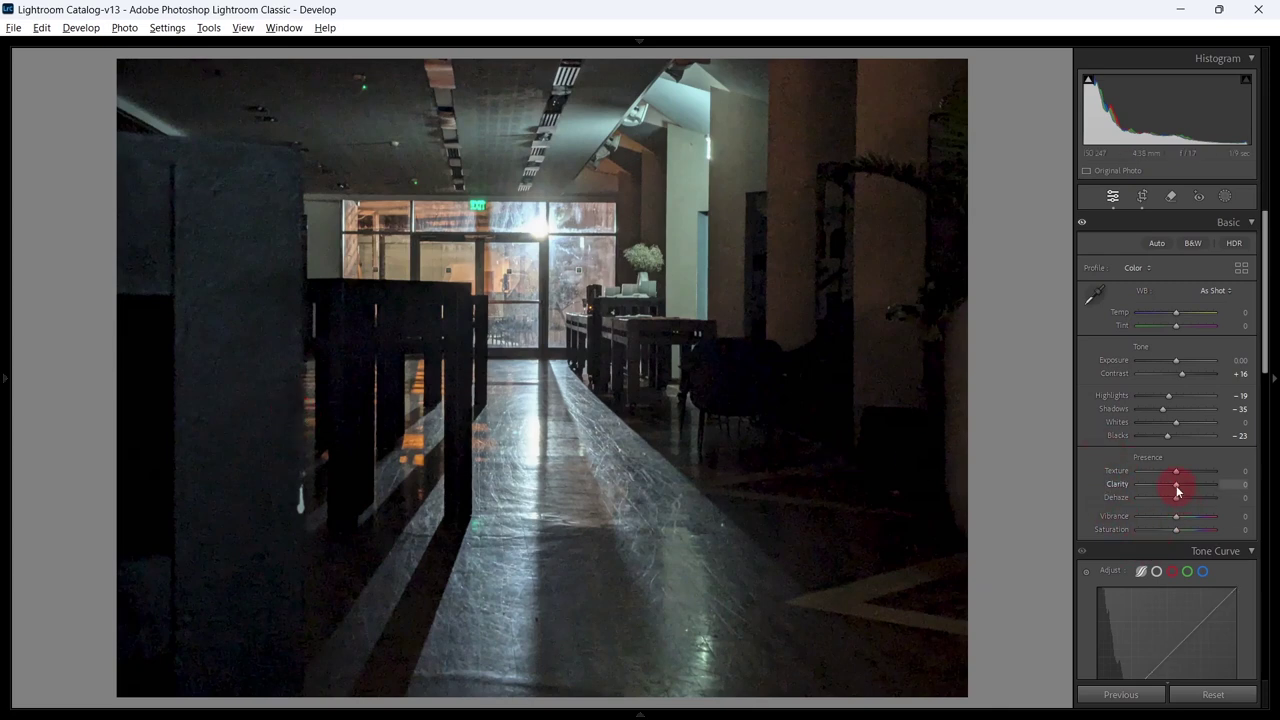
pyautogui.moveTo(1180, 485); pyautogui.dragTo(1184, 486)
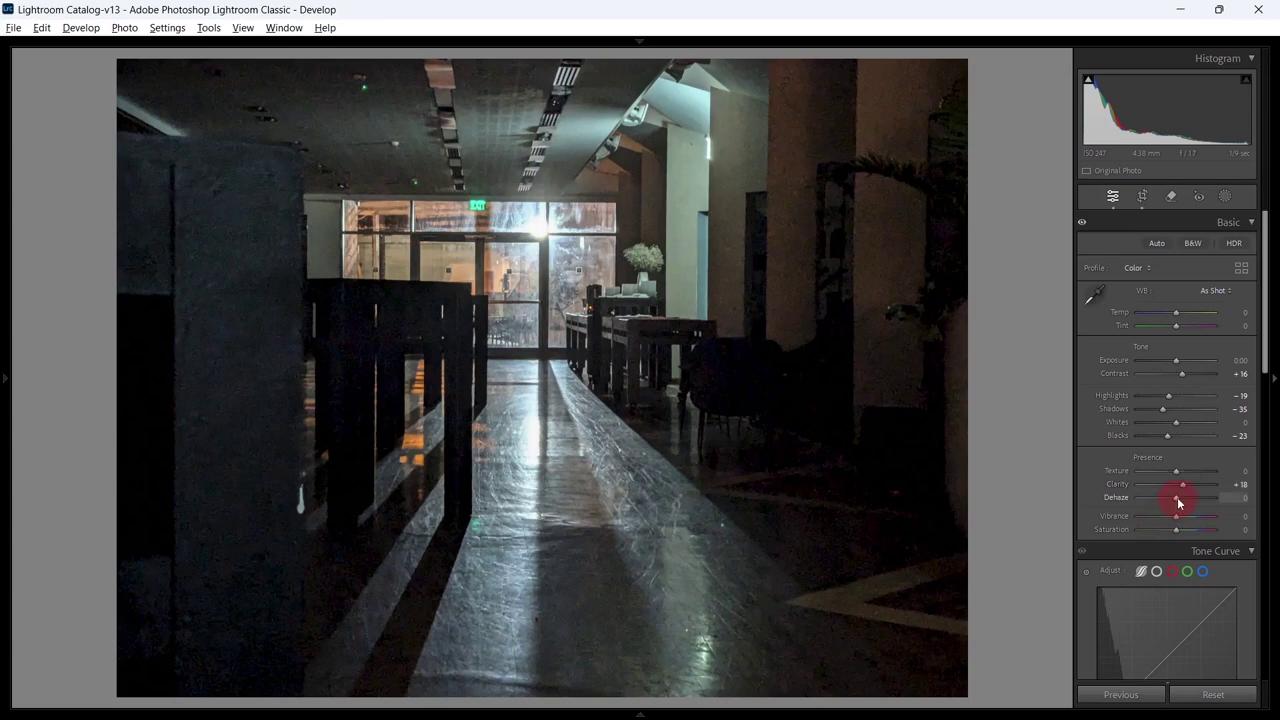
pyautogui.moveTo(1178, 497); pyautogui.dragTo(1184, 500)
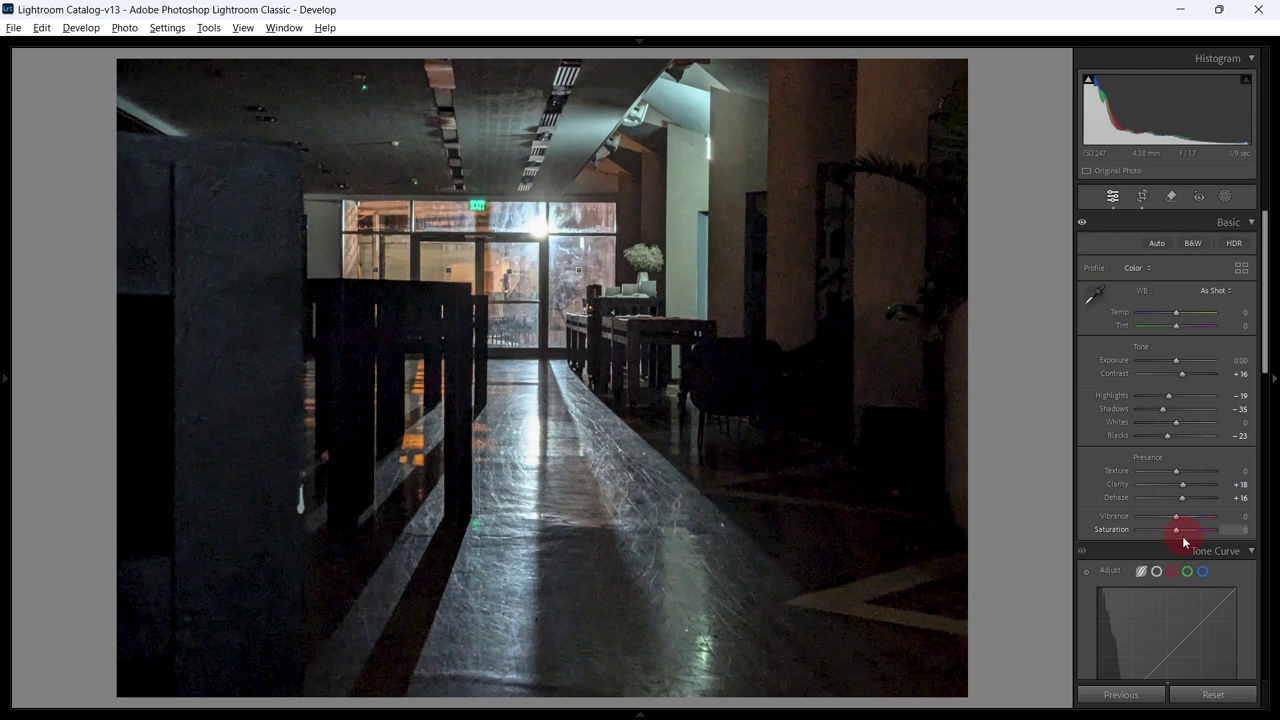
pyautogui.scroll(-5, 1090, 516)
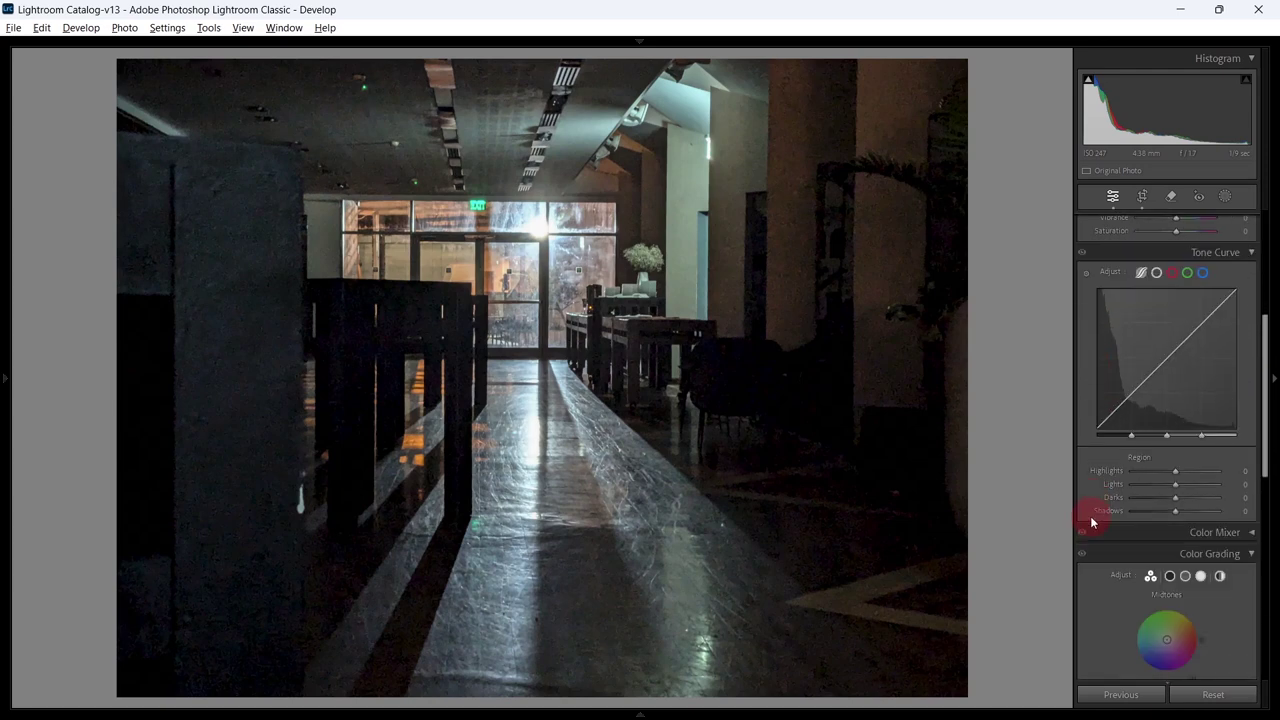
pyautogui.moveTo(1125, 384); pyautogui.dragTo(1125, 398)
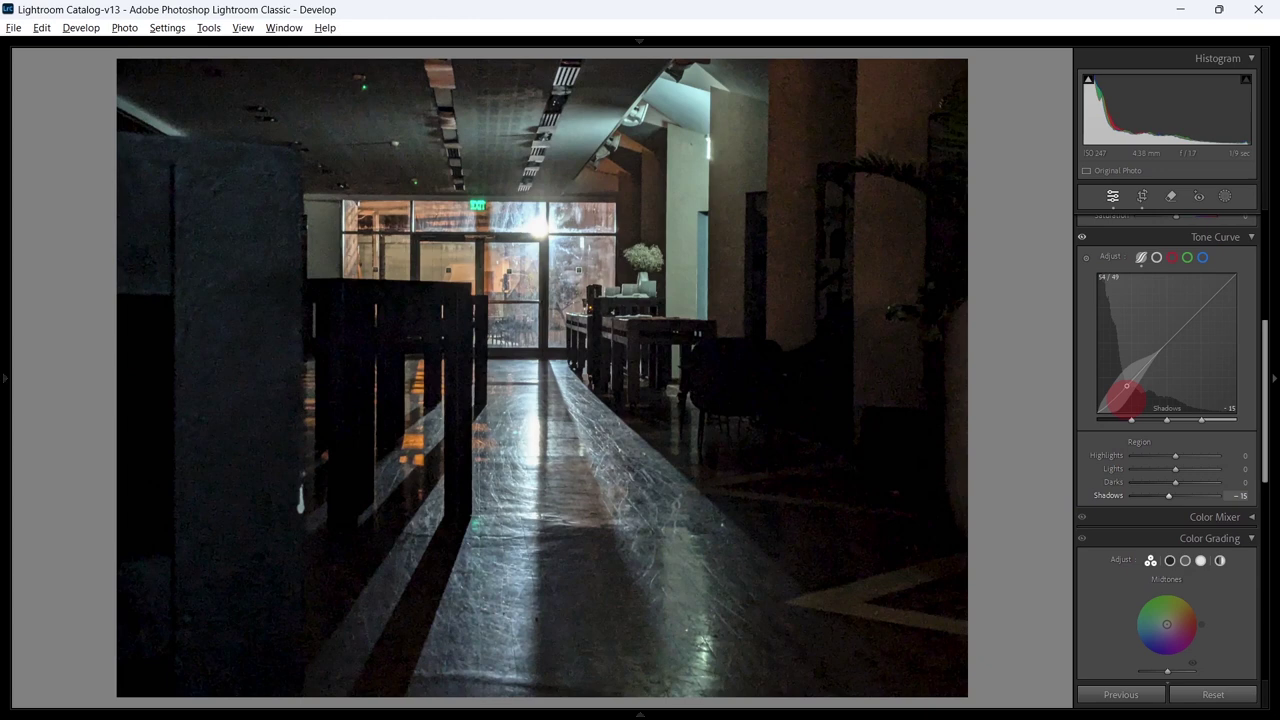
# - Set Luminance noise reduction to 60 on the hallway photo and compare before and after
pyautogui.scroll(-2, 1095, 493)
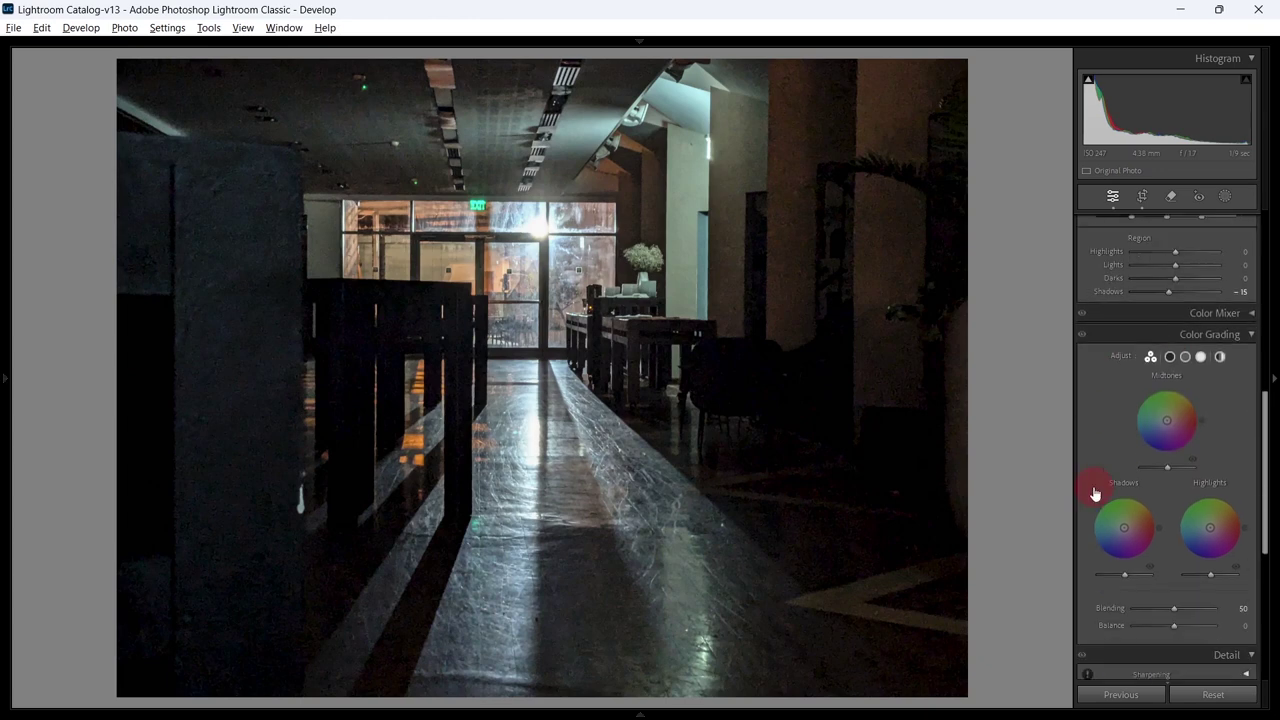
pyautogui.scroll(-4, 1094, 490)
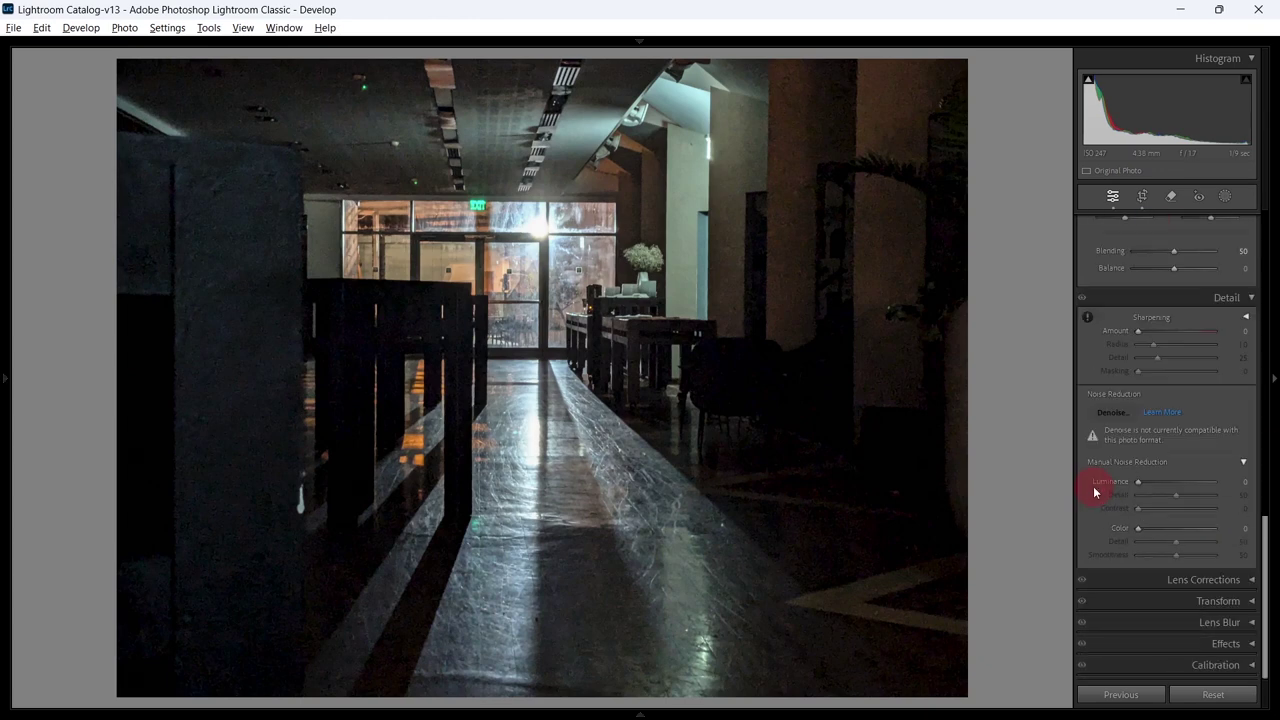
pyautogui.scroll(1, 1093, 486)
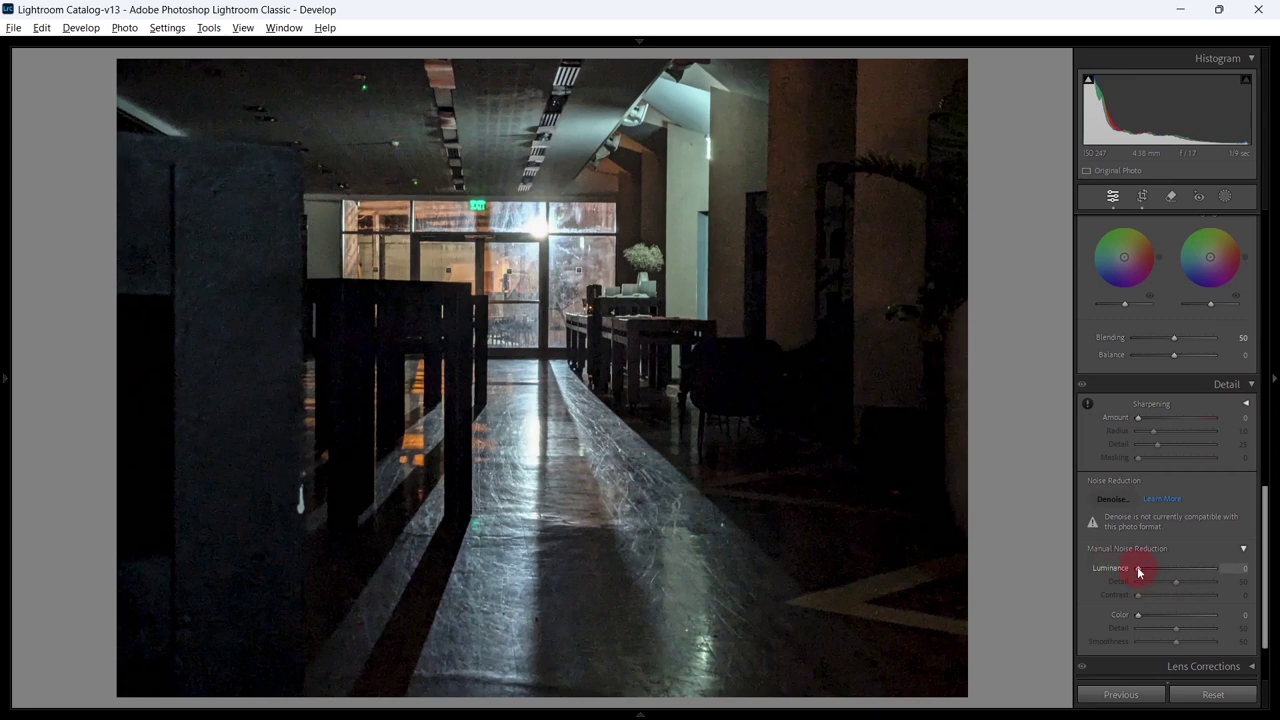
pyautogui.moveTo(1138, 571); pyautogui.dragTo(1154, 576)
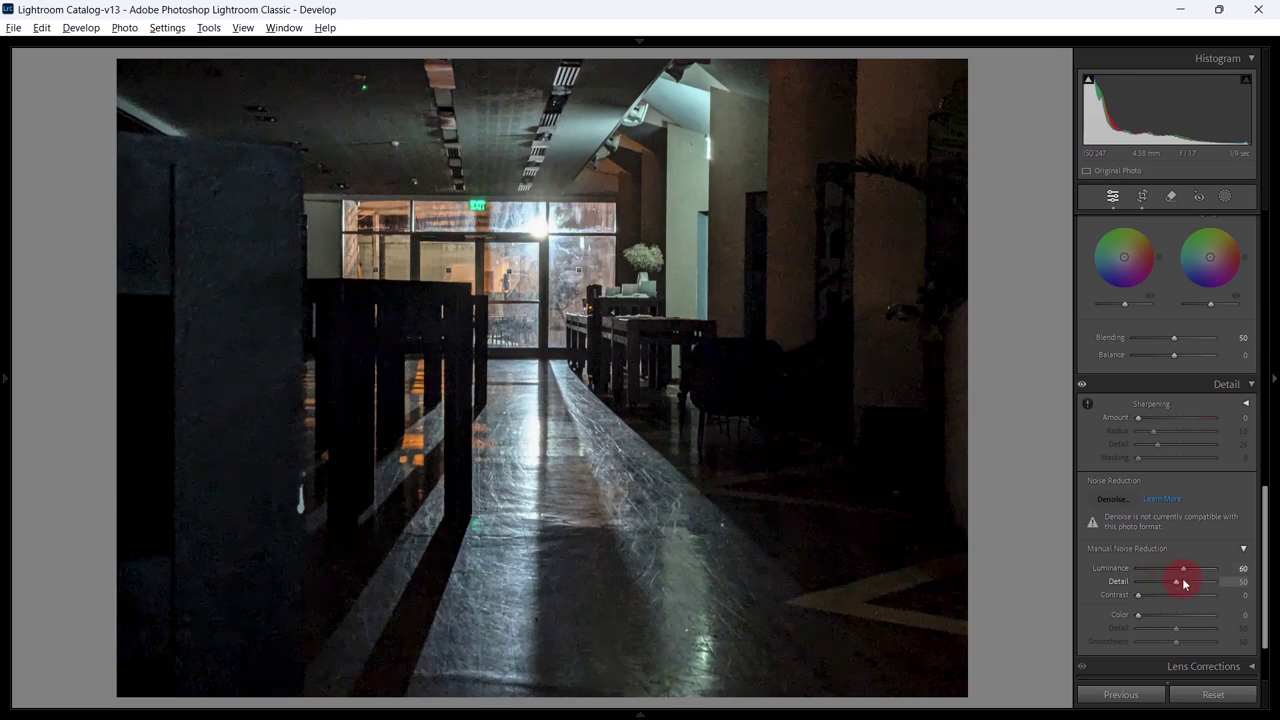
pyautogui.hotkey('ctrl', 'z')
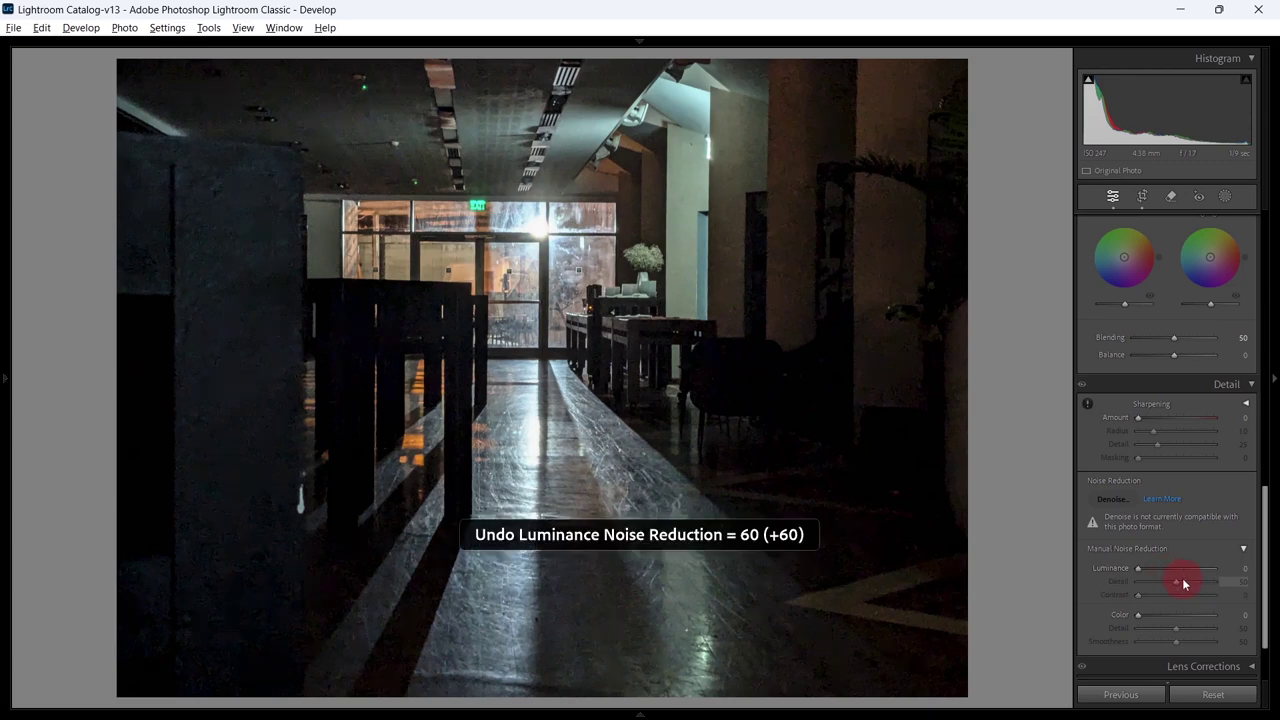
pyautogui.hotkey('ctrl', 'y')
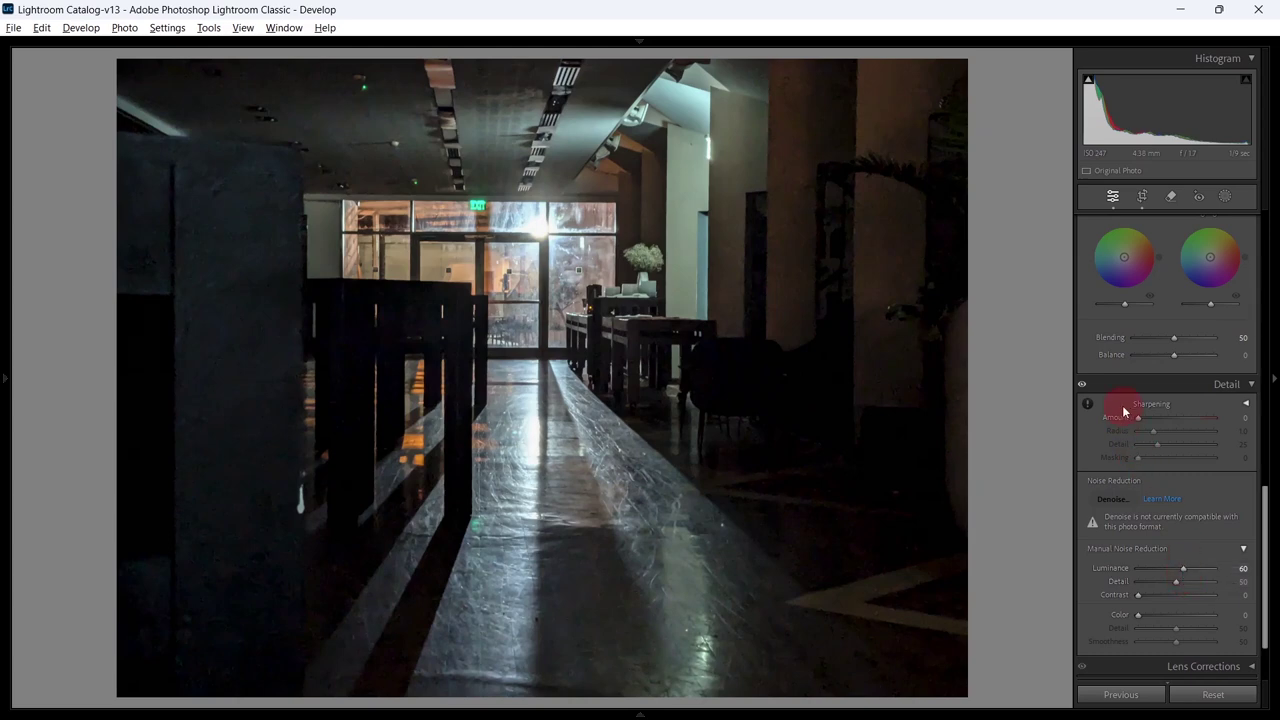
pyautogui.scroll(5, 1129, 328)
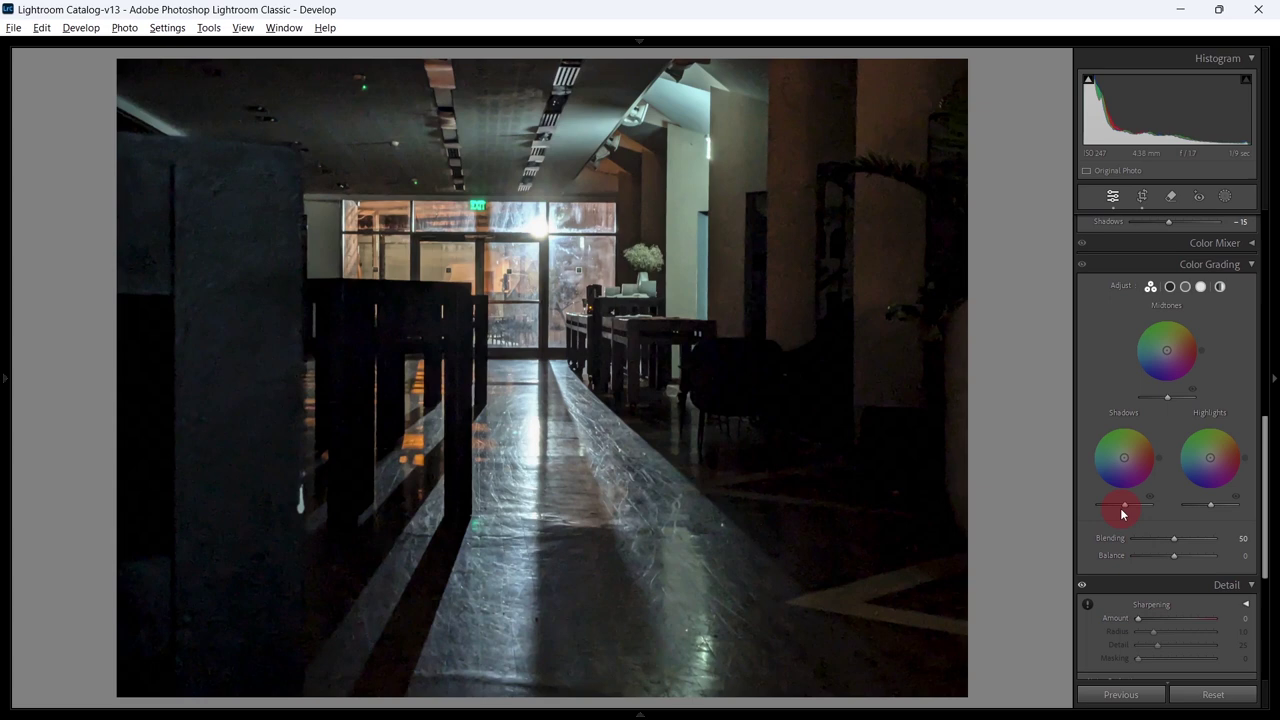
# - Set the Color Grading shadows luminance to -37 and compare with the original
pyautogui.moveTo(1124, 510); pyautogui.dragTo(1107, 517)
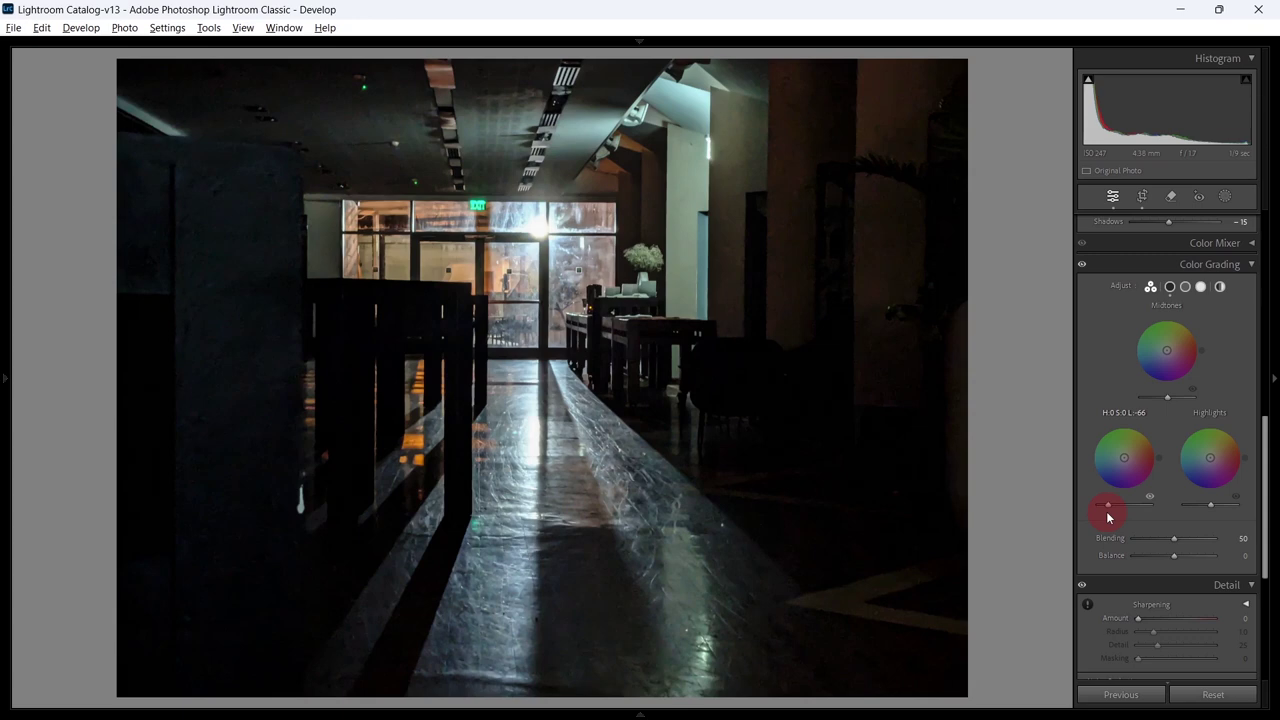
pyautogui.moveTo(1107, 517); pyautogui.dragTo(1116, 514)
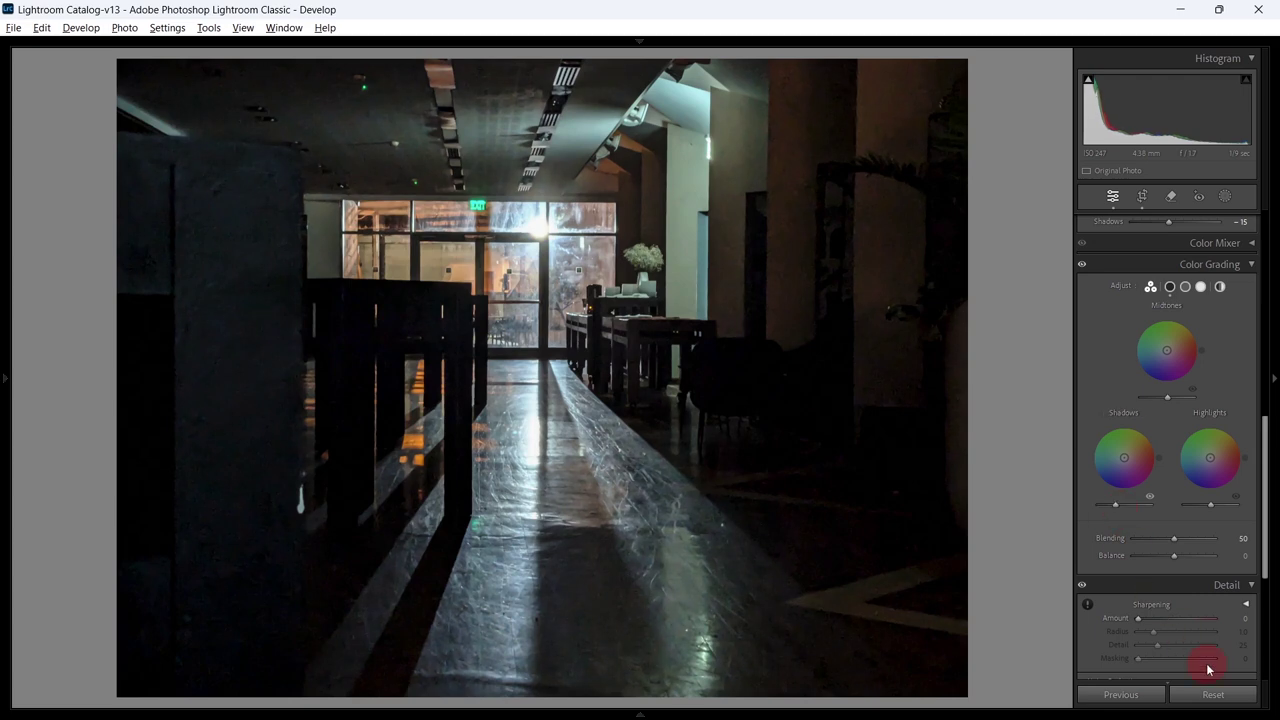
pyautogui.press('\\')
pyautogui.press('\\')
pyautogui.press('\\')
pyautogui.press('\\')
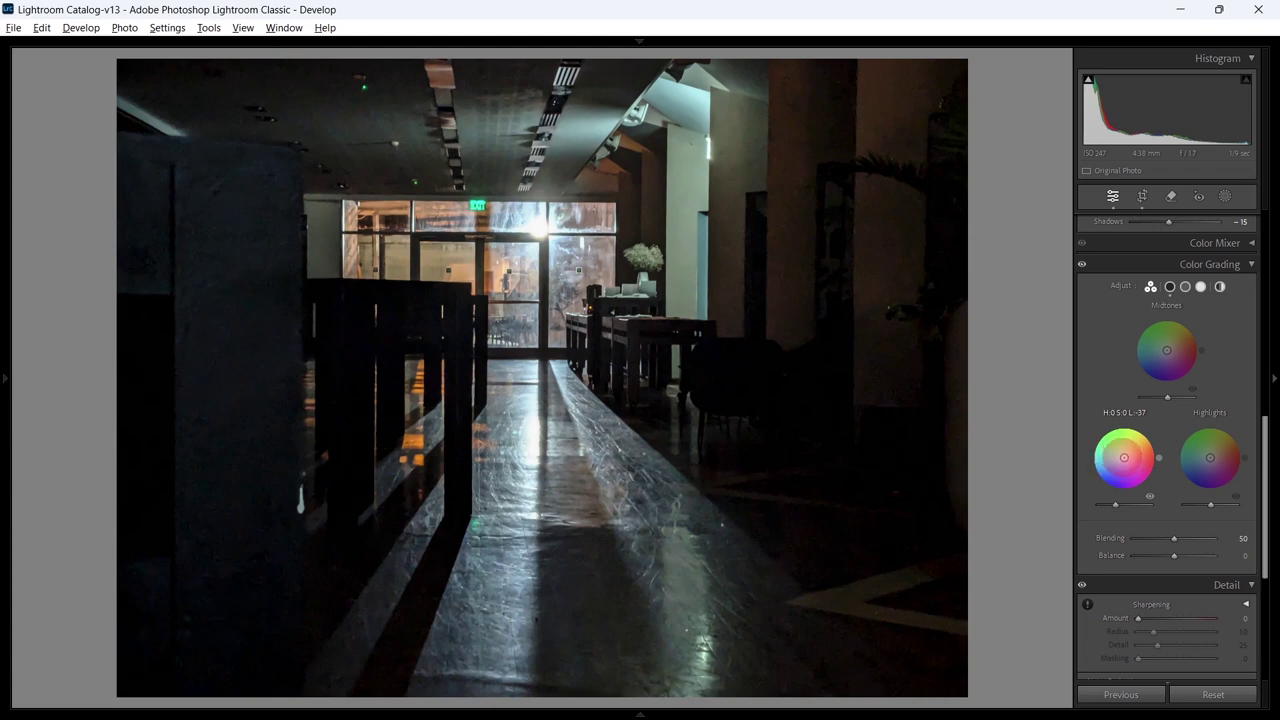
# - Tint the shadows blue (hue 238, saturation 15) and toggle the tint to compare
pyautogui.moveTo(1124, 457); pyautogui.dragTo(1122, 461)
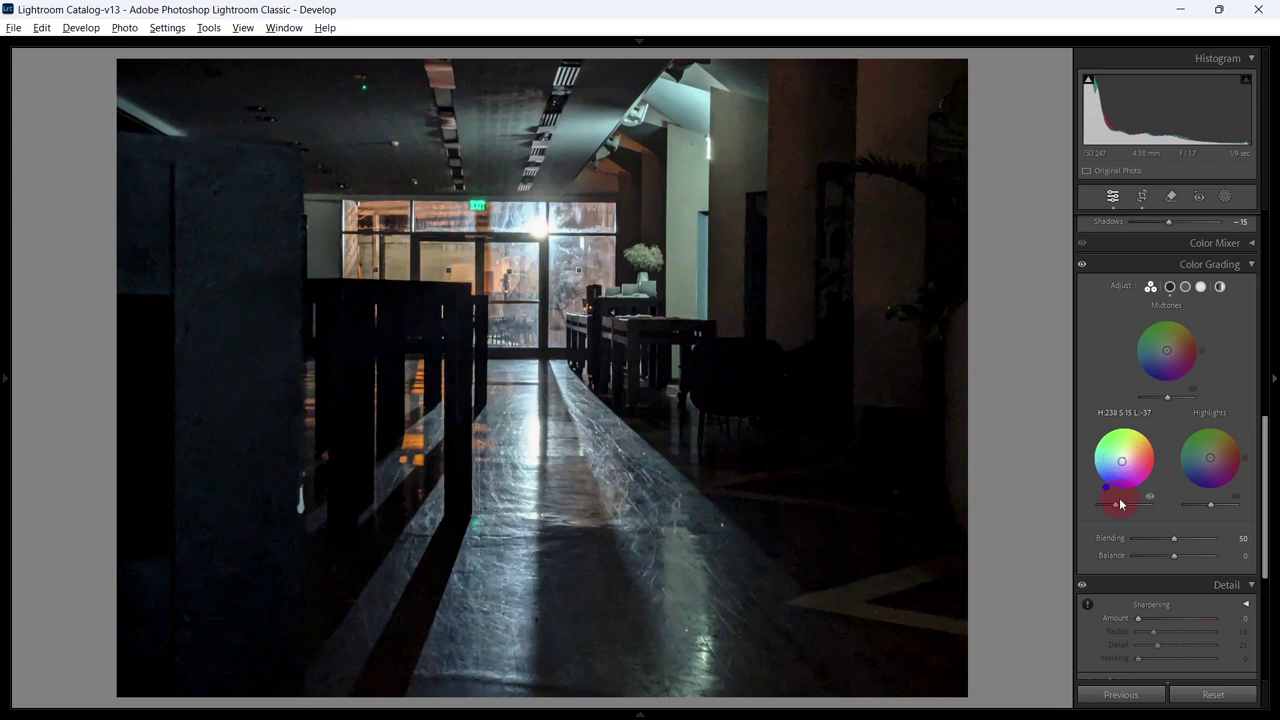
pyautogui.click(1124, 533)
pyautogui.hotkey('ctrl', 'z')
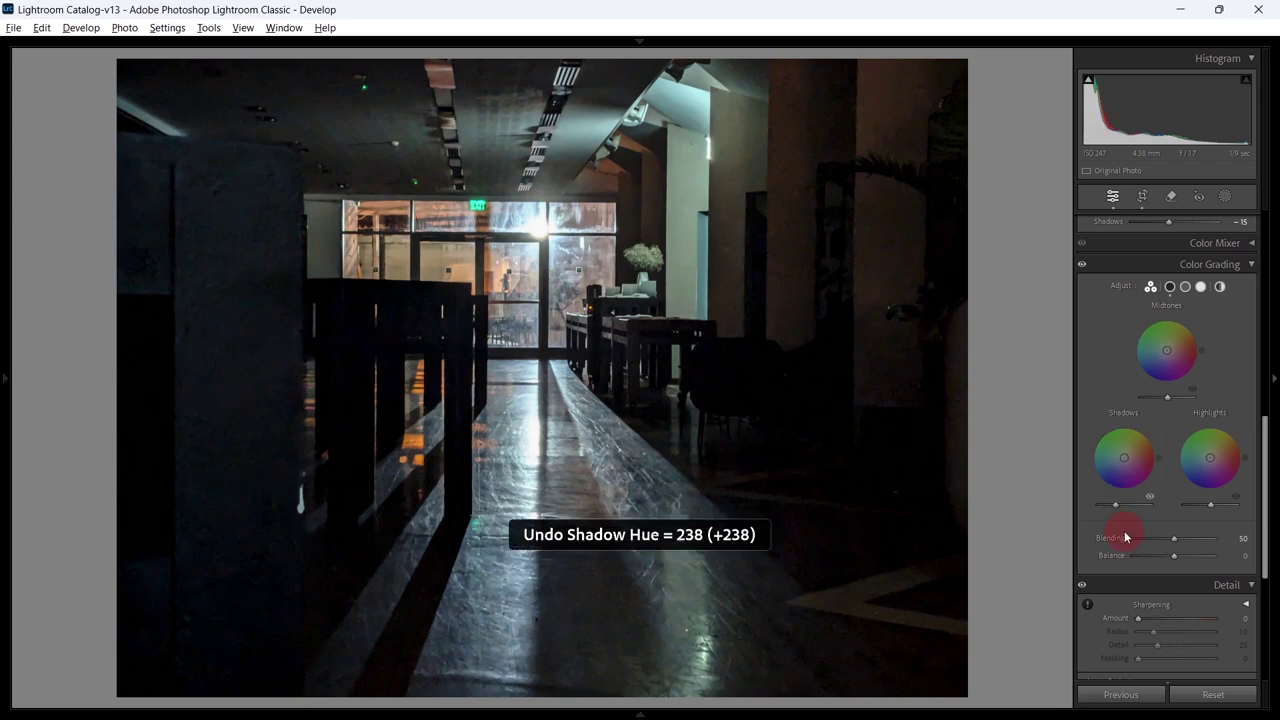
pyautogui.hotkey('ctrl', 'y')
pyautogui.hotkey('ctrl', 'z')
pyautogui.hotkey('ctrl', 'y')
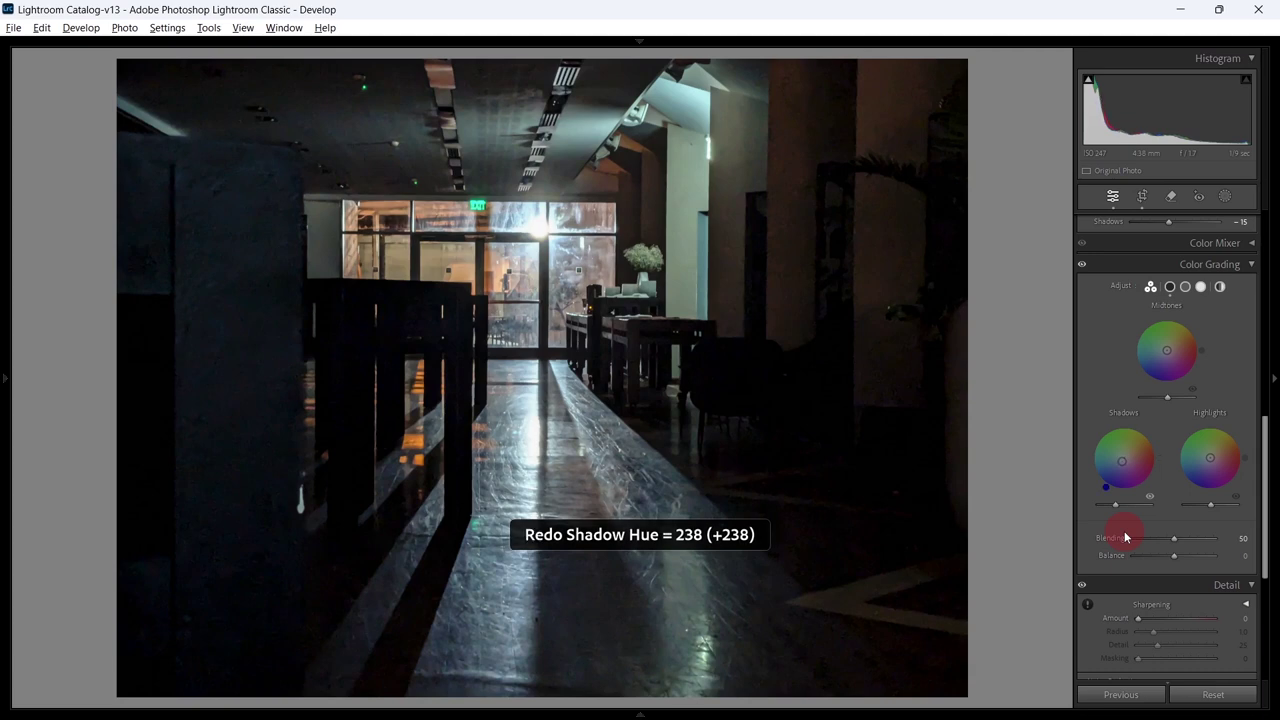
pyautogui.press('\\')
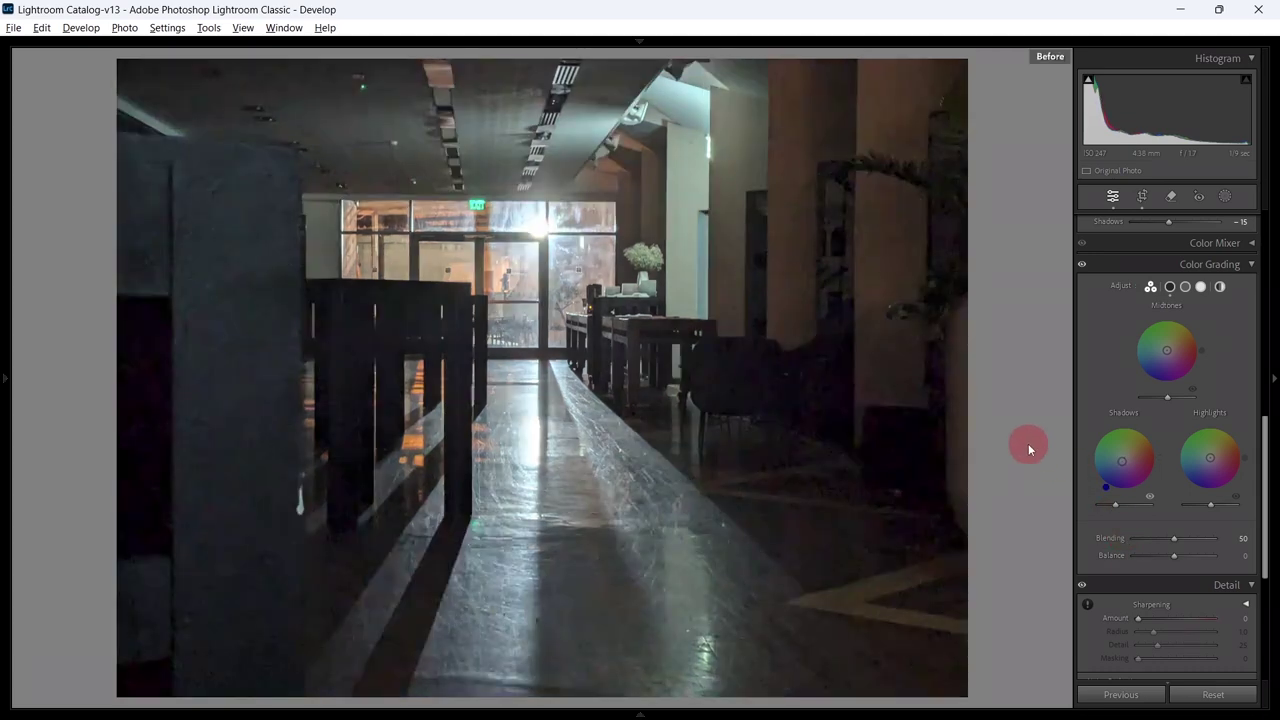
pyautogui.press('\\')
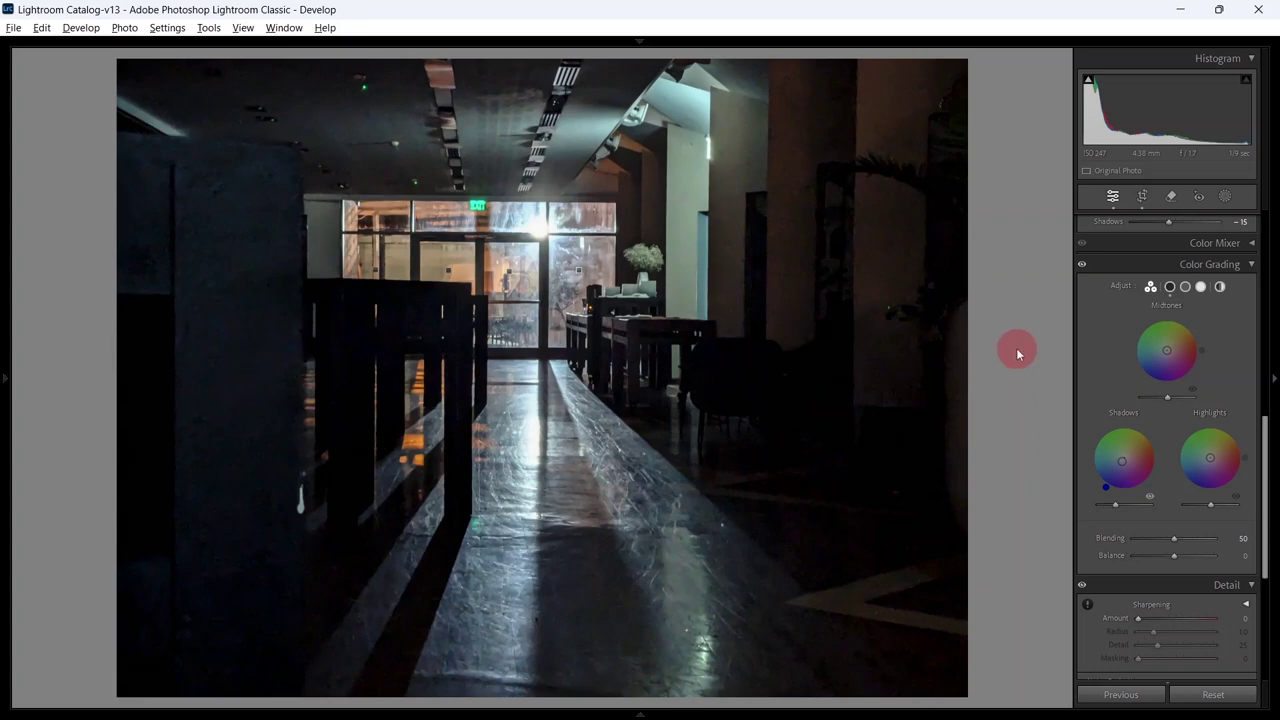
pyautogui.scroll(4, 1129, 366)
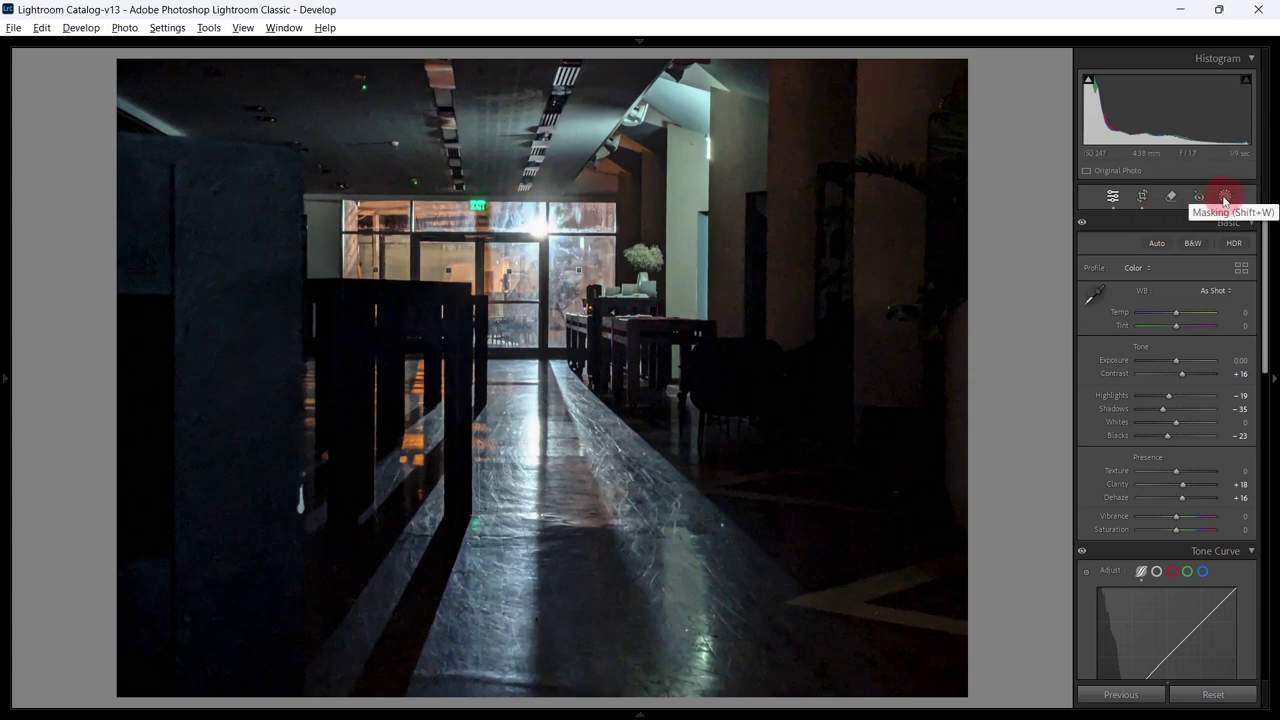
# - Create a new brush mask painted over the green exit sign above the doors
pyautogui.click(208, 28)
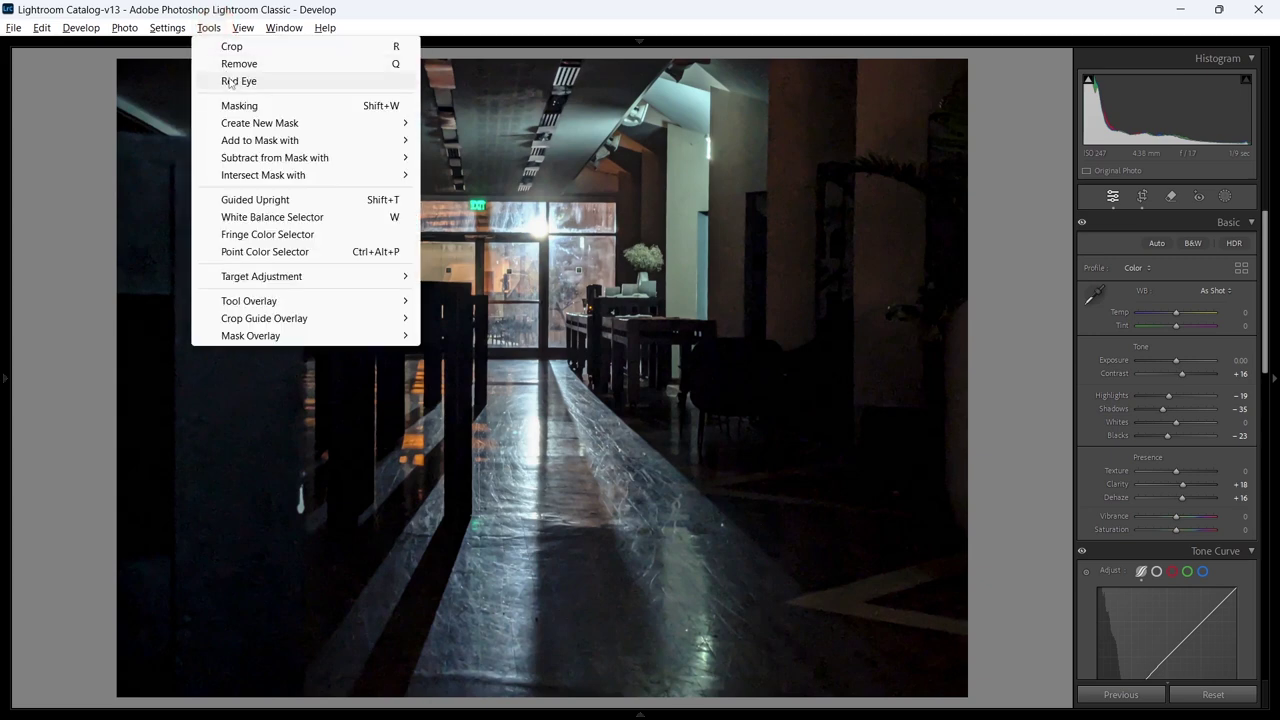
pyautogui.moveTo(242, 128)
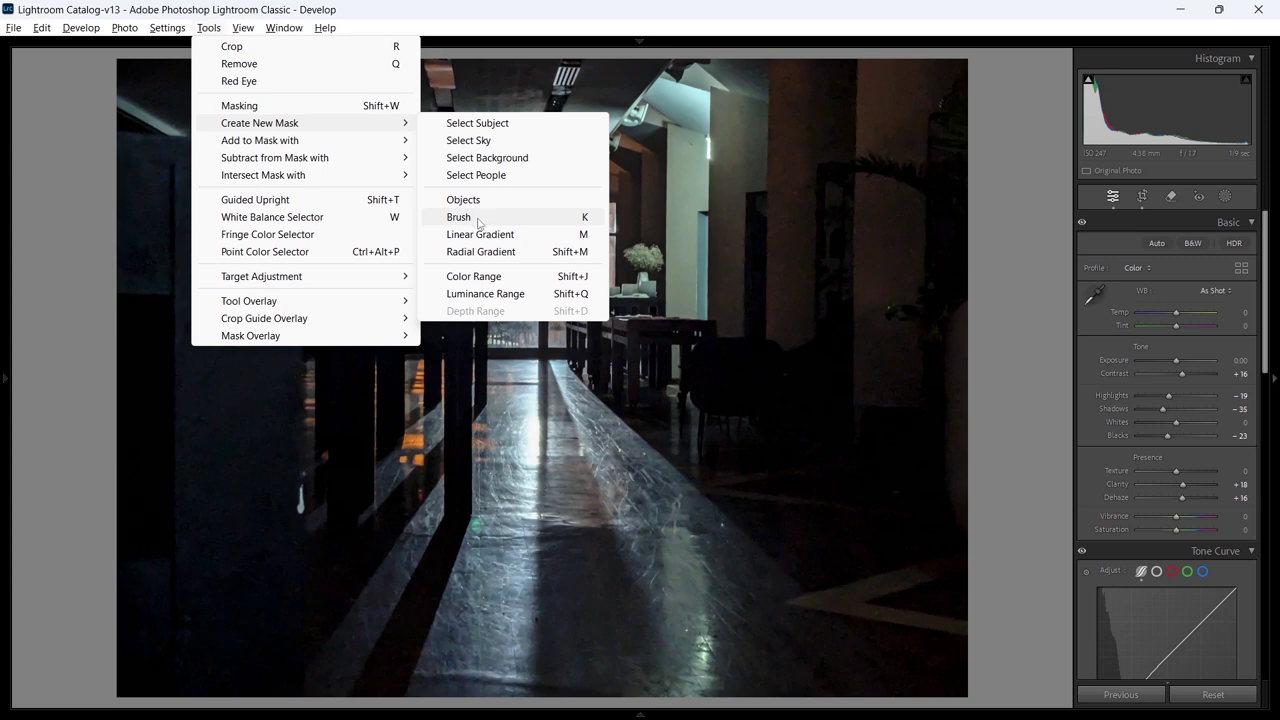
pyautogui.click(478, 218)
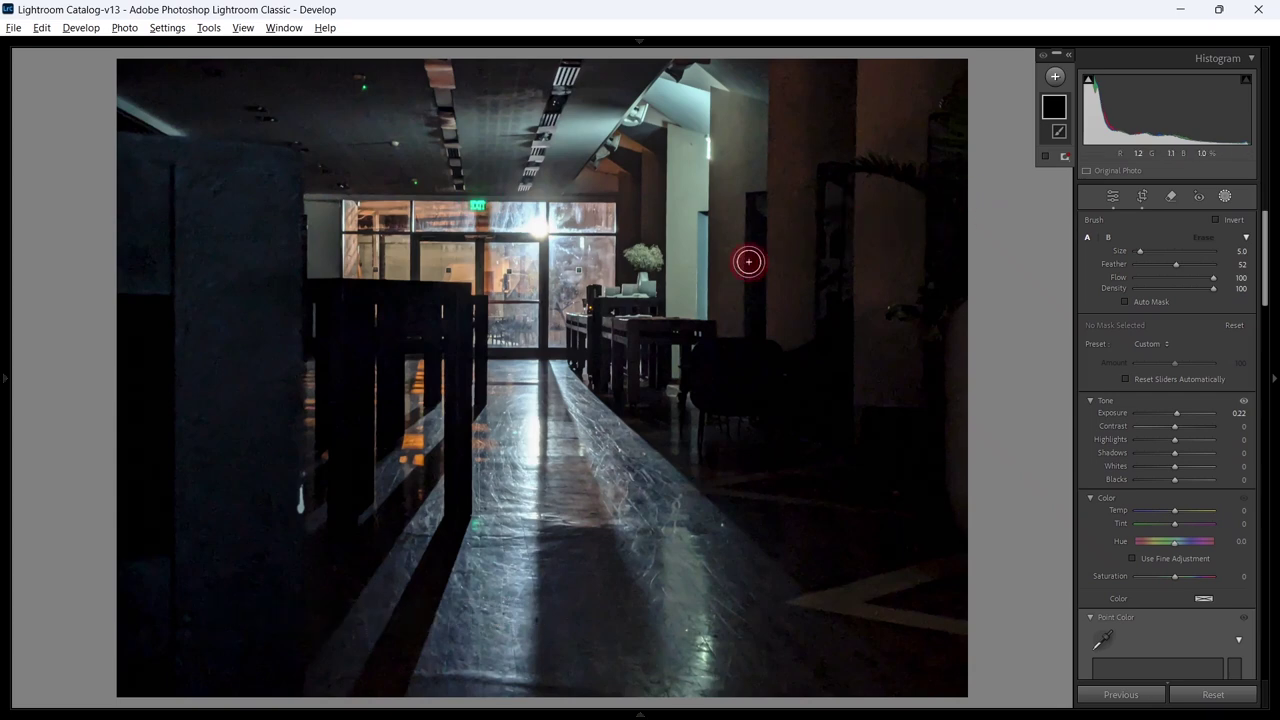
pyautogui.click(477, 205)
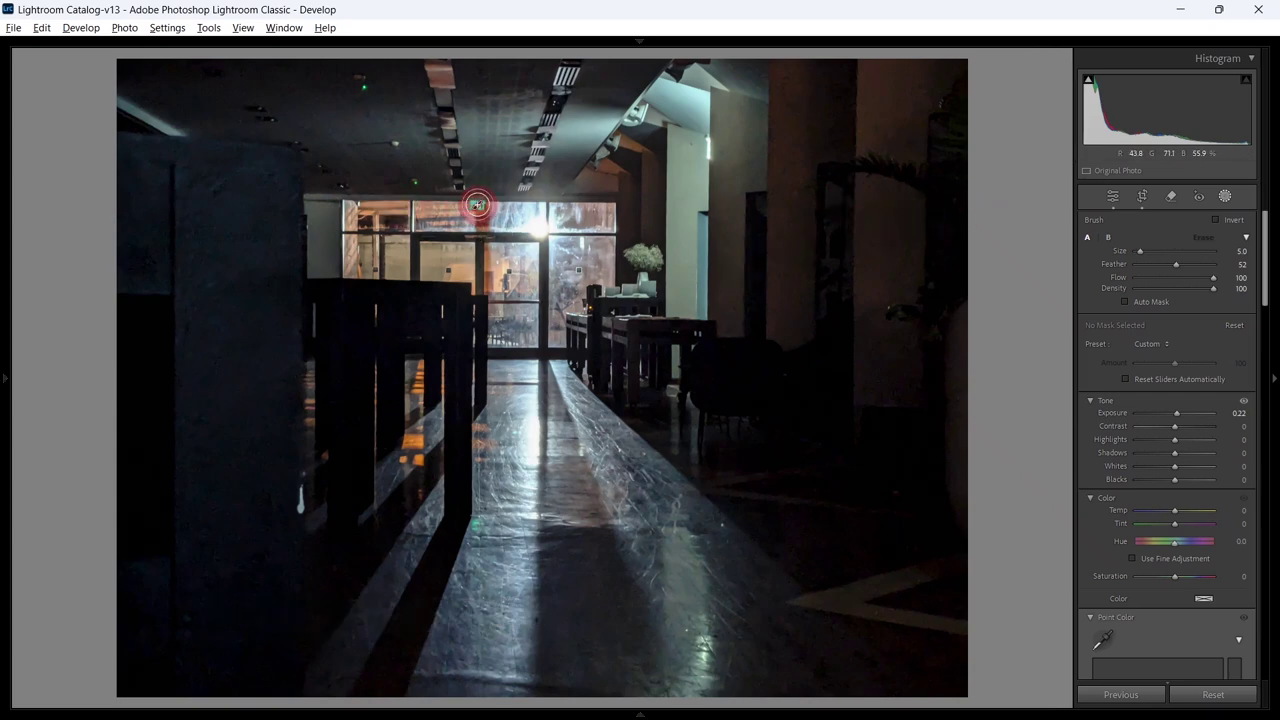
pyautogui.moveTo(477, 205)
pyautogui.mouseDown()
pyautogui.moveTo(497, 238)
pyautogui.moveTo(533, 240)
pyautogui.moveTo(512, 210)
pyautogui.moveTo(486, 214)
pyautogui.mouseUp()
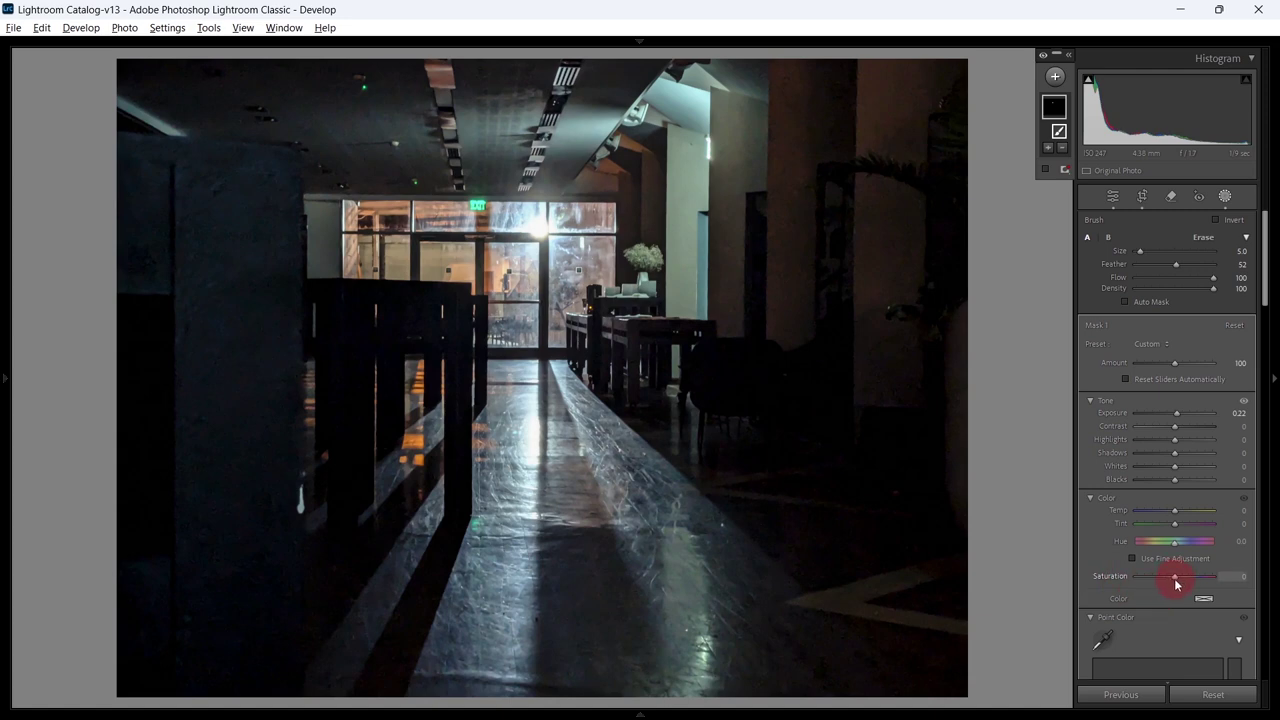
# - Lower the masked area's saturation to -32
pyautogui.moveTo(1176, 584); pyautogui.dragTo(1160, 578)
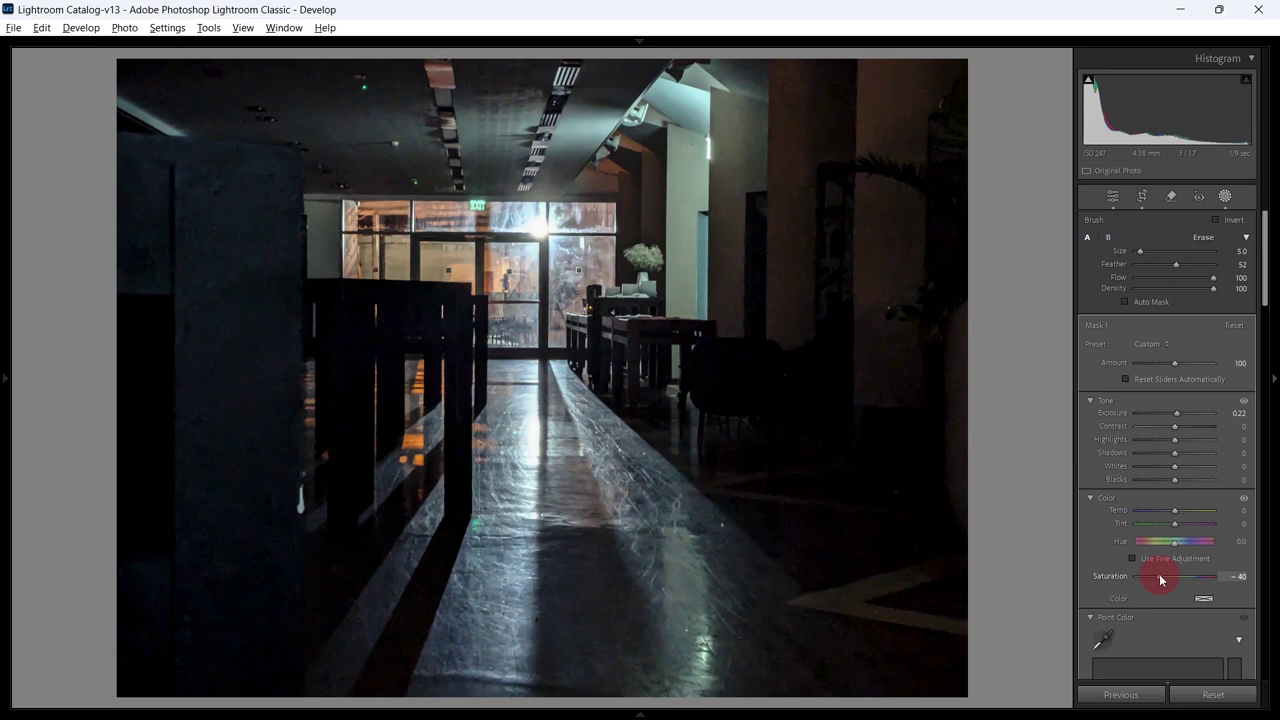
pyautogui.moveTo(1160, 579); pyautogui.dragTo(1164, 581)
pyautogui.moveTo(1164, 581); pyautogui.dragTo(1164, 580)
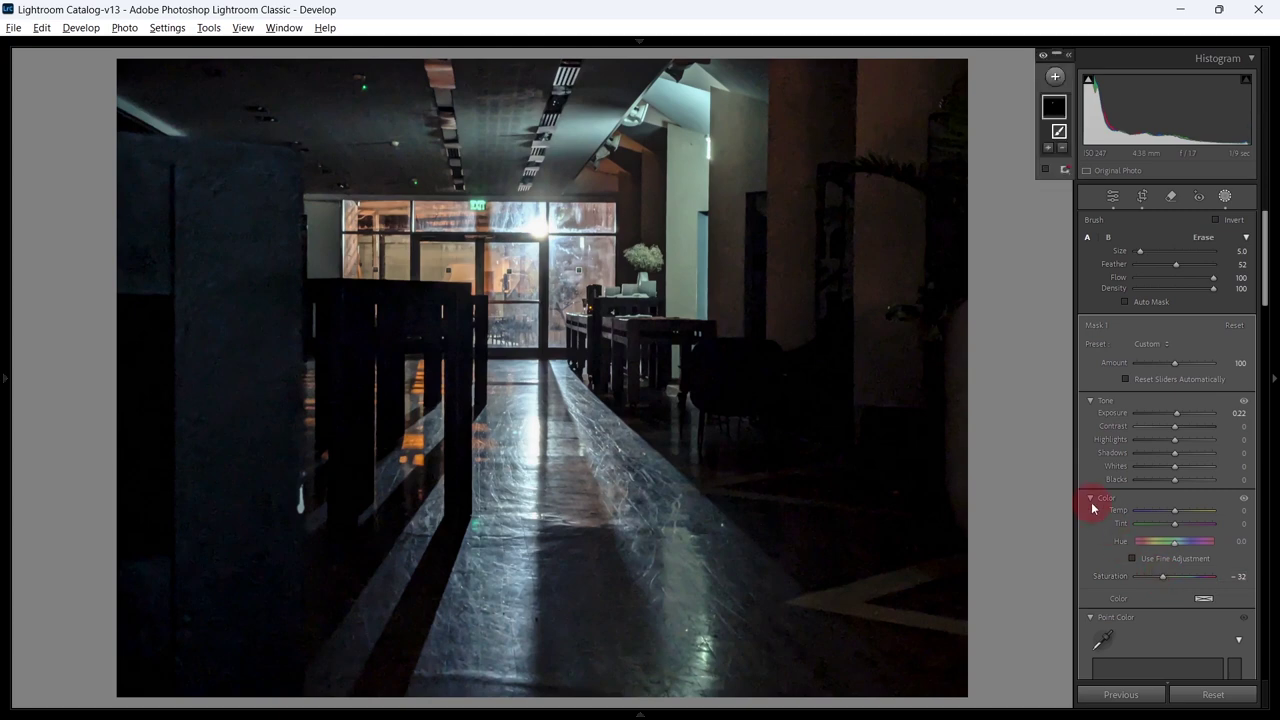
# - Close masking, compare the hallway edit before and after, and advance to the plant reflection photo
pyautogui.click(1024, 464)
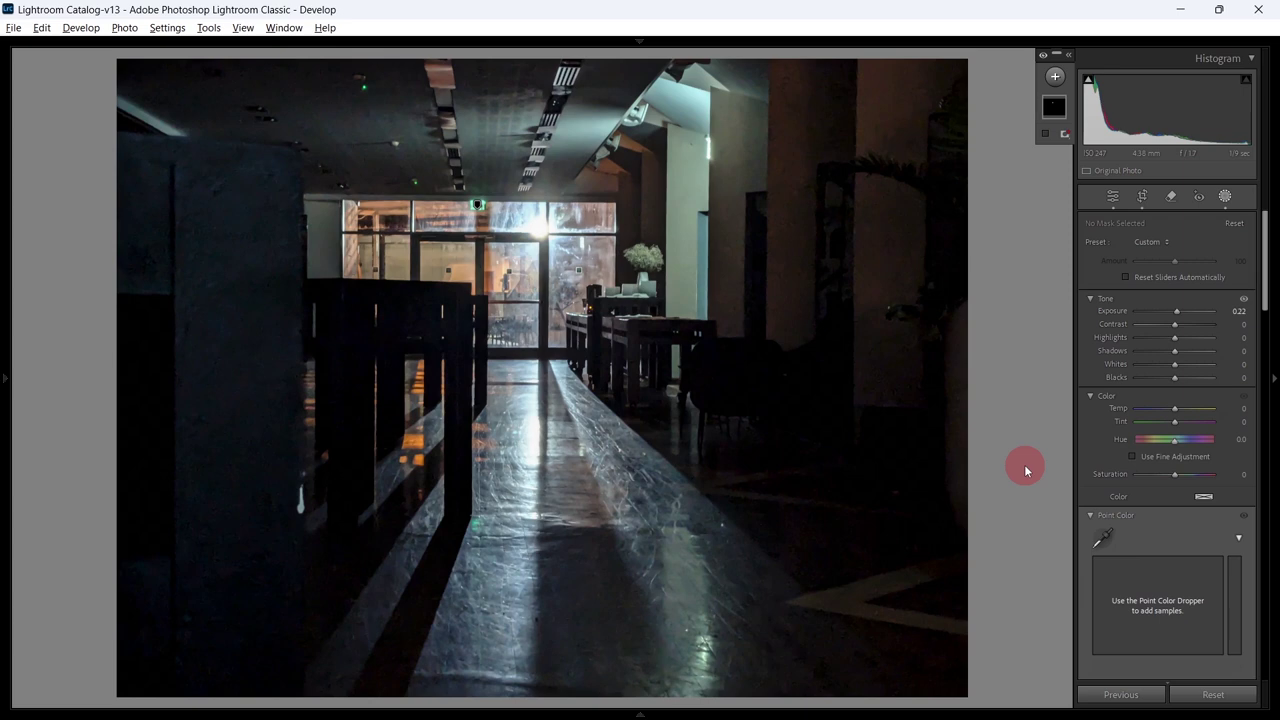
pyautogui.press('Escape')
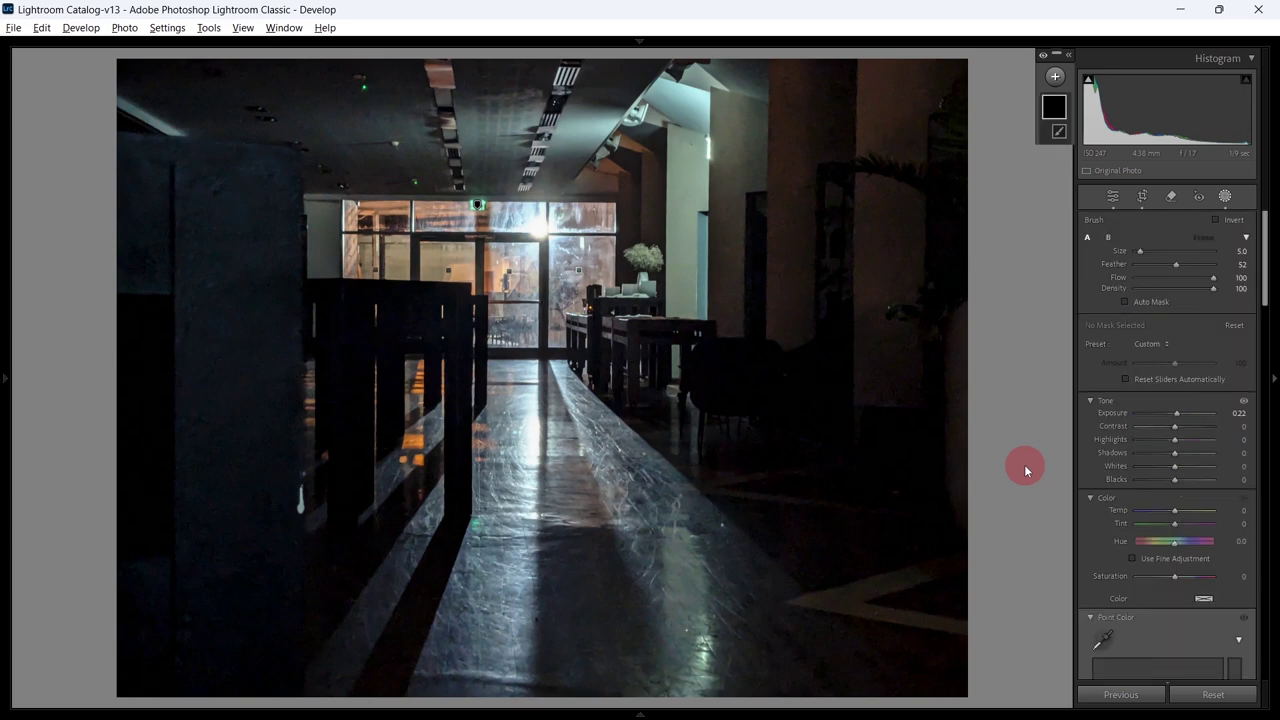
pyautogui.hotkey('ctrl', 'z')
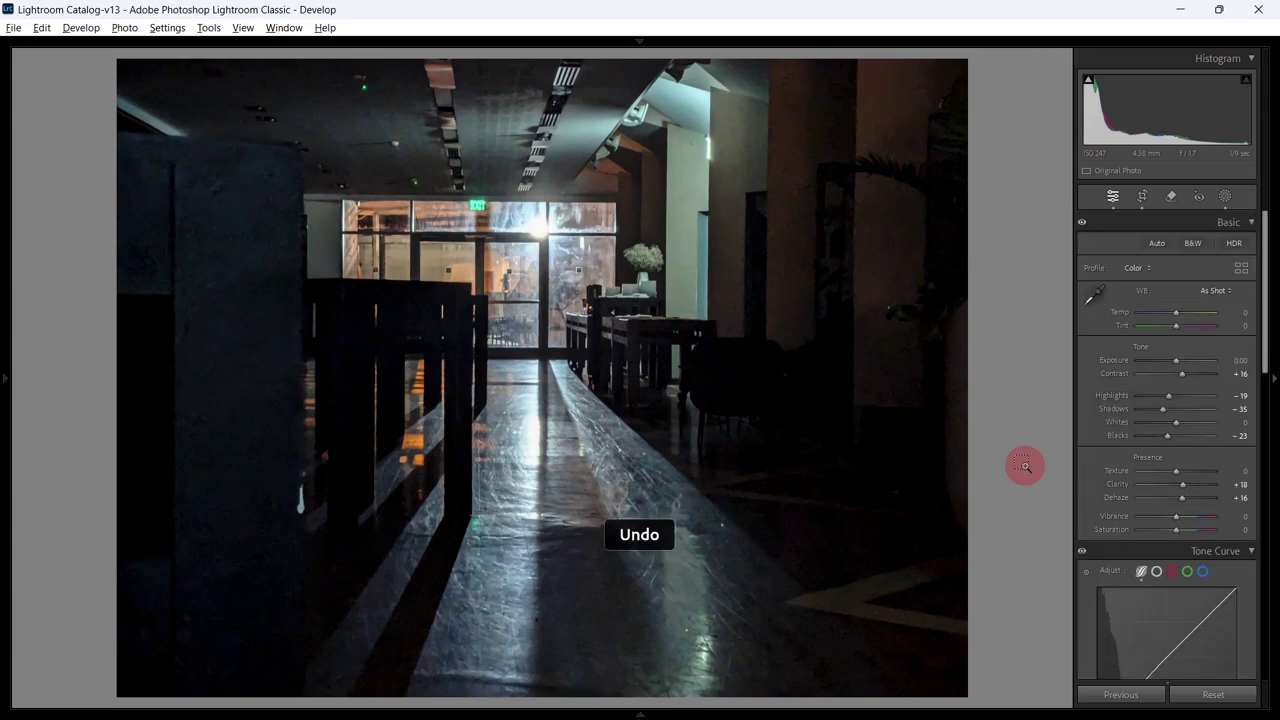
pyautogui.hotkey('ctrl', 'shift', 'z')
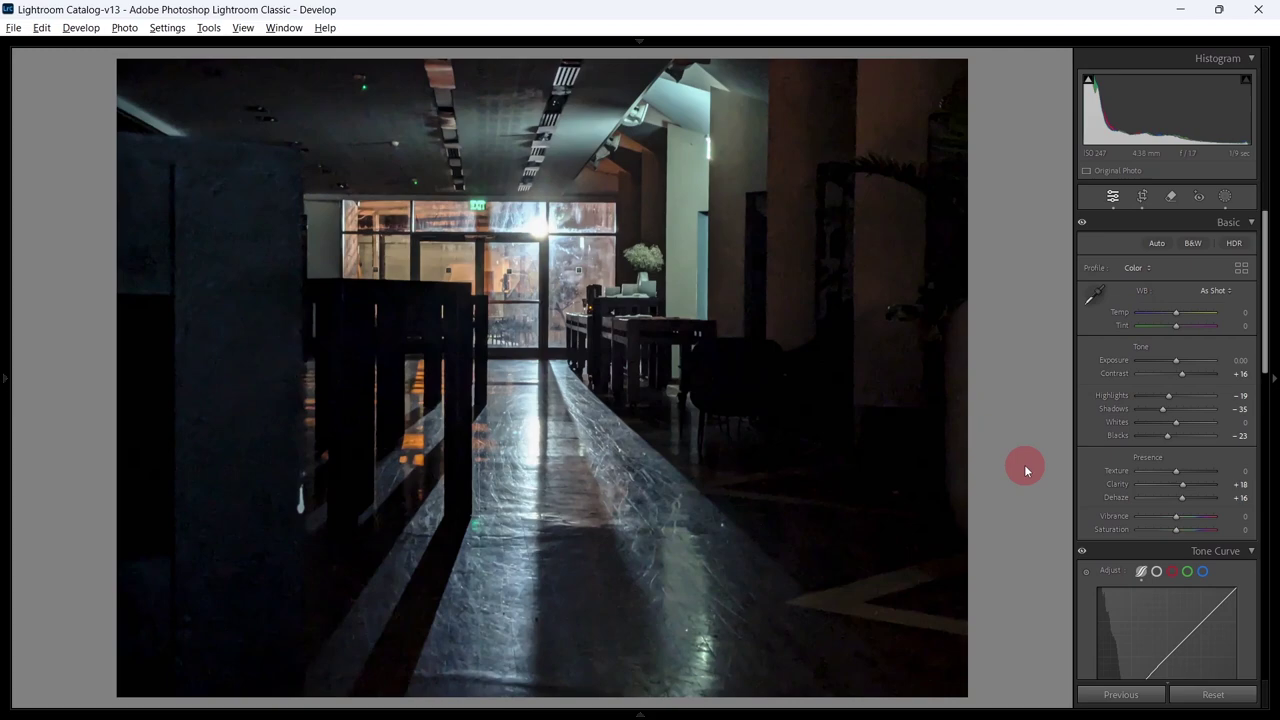
pyautogui.press('\\')
pyautogui.press('\\')
pyautogui.press('\\')
pyautogui.press('\\')
pyautogui.press('Right')
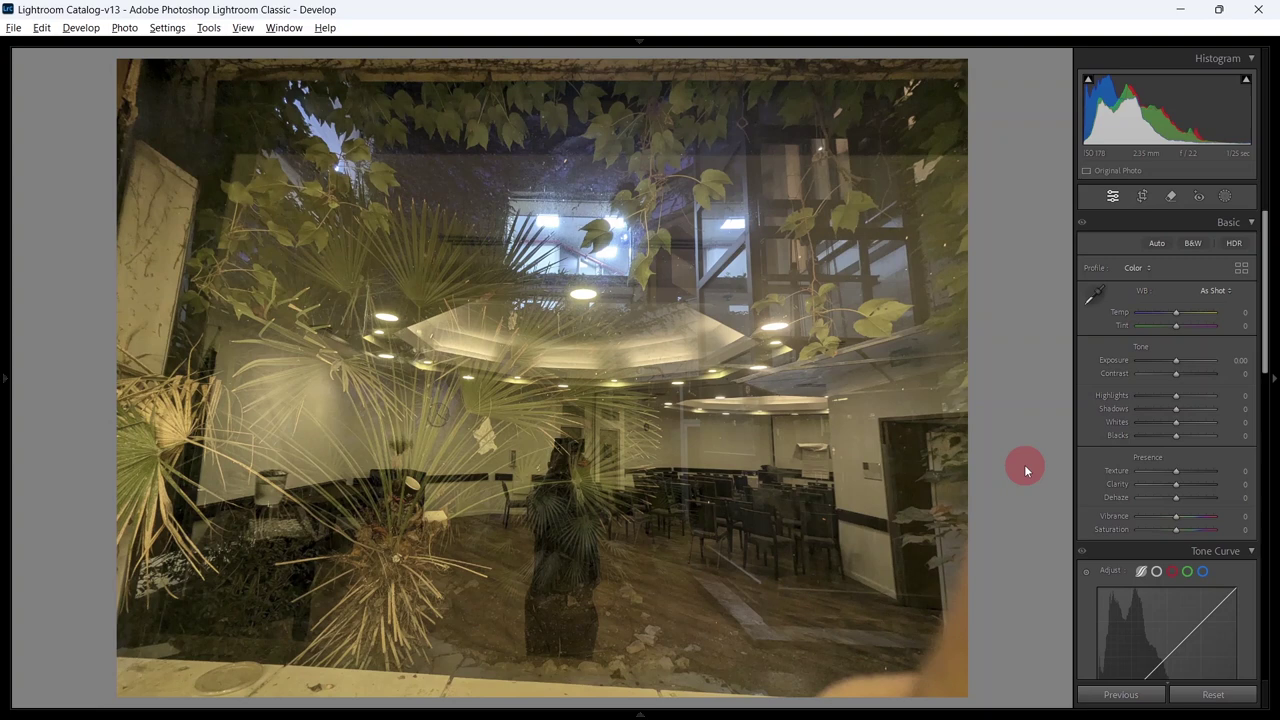
# - Apply Auto White Balance (Temp -23, Tint +19) to the reflection photo and compare it
pyautogui.click(168, 28)
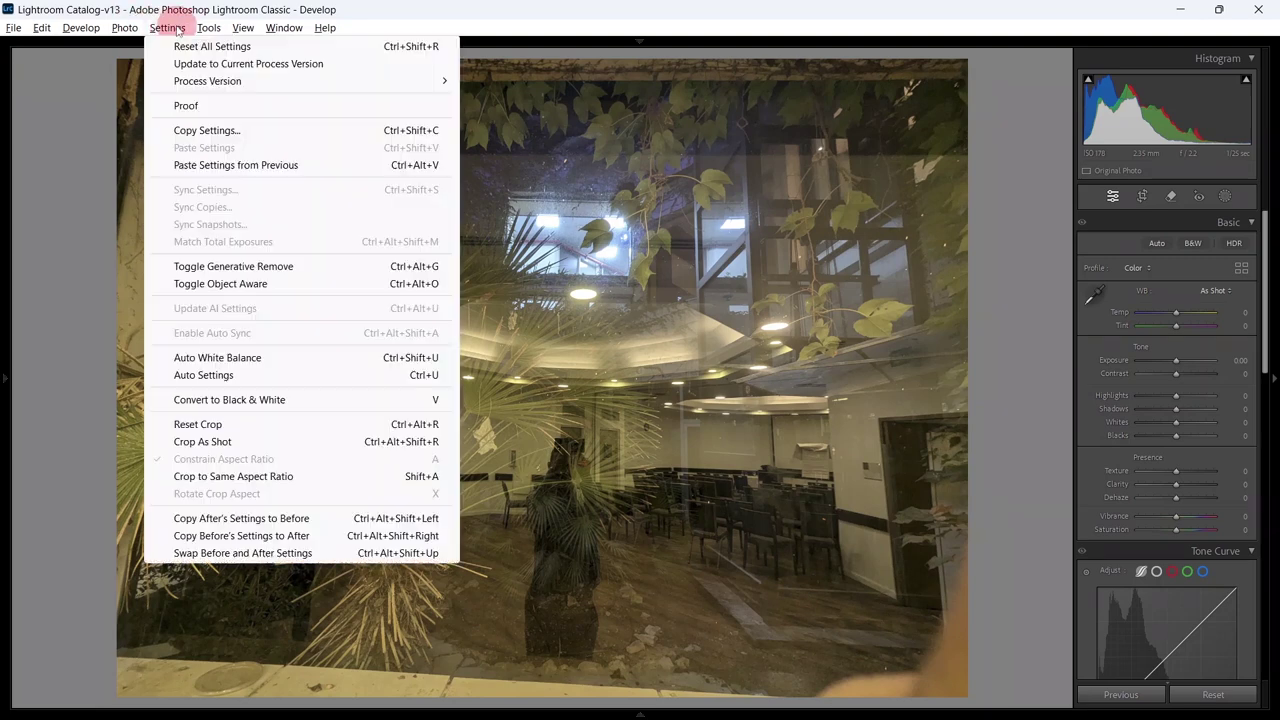
pyautogui.click(230, 358)
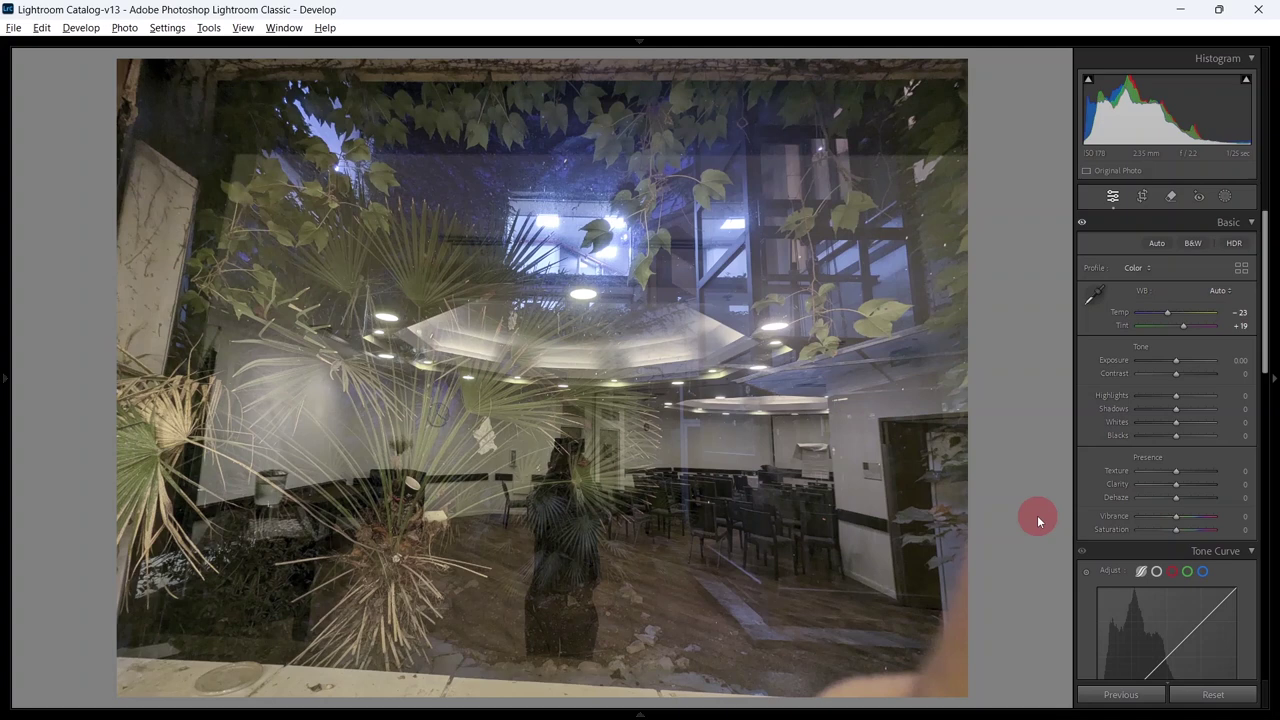
pyautogui.hotkey('ctrl', 'z')
pyautogui.hotkey('ctrl', 'y')
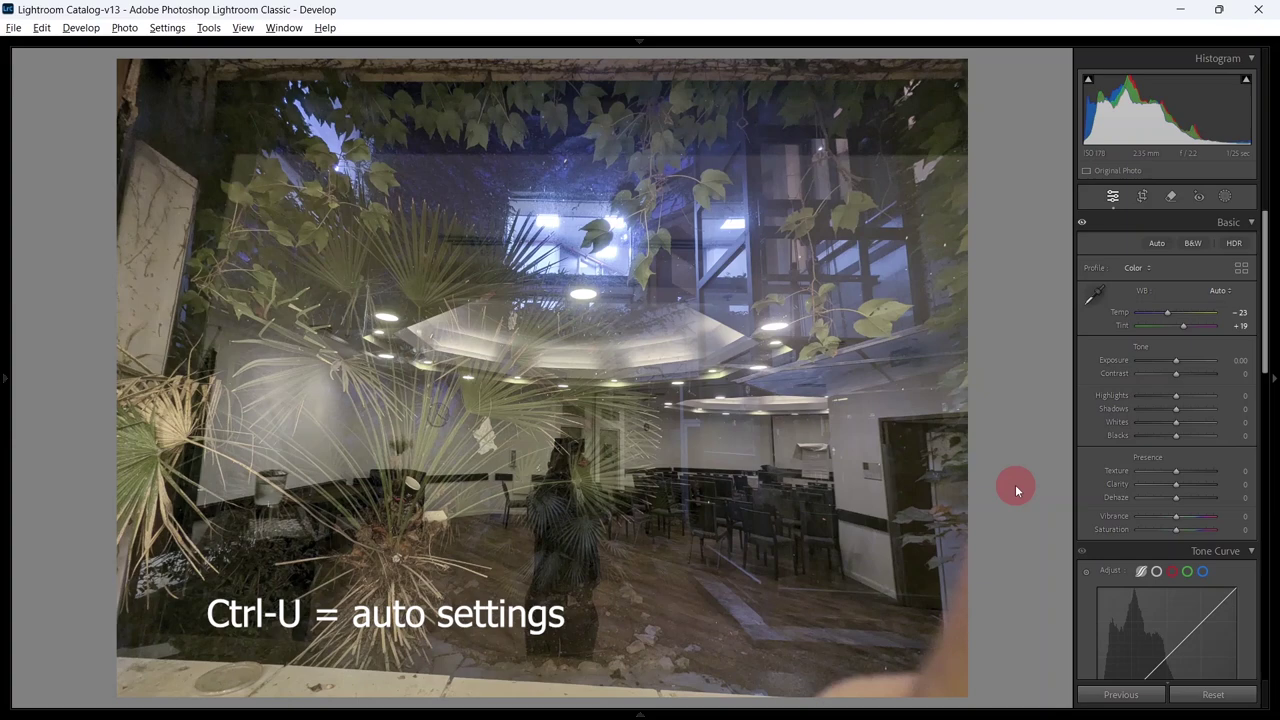
# - Try Auto tone and undo it, then nudge exposure and set Contrast to +28
pyautogui.hotkey('ctrl', 'u')
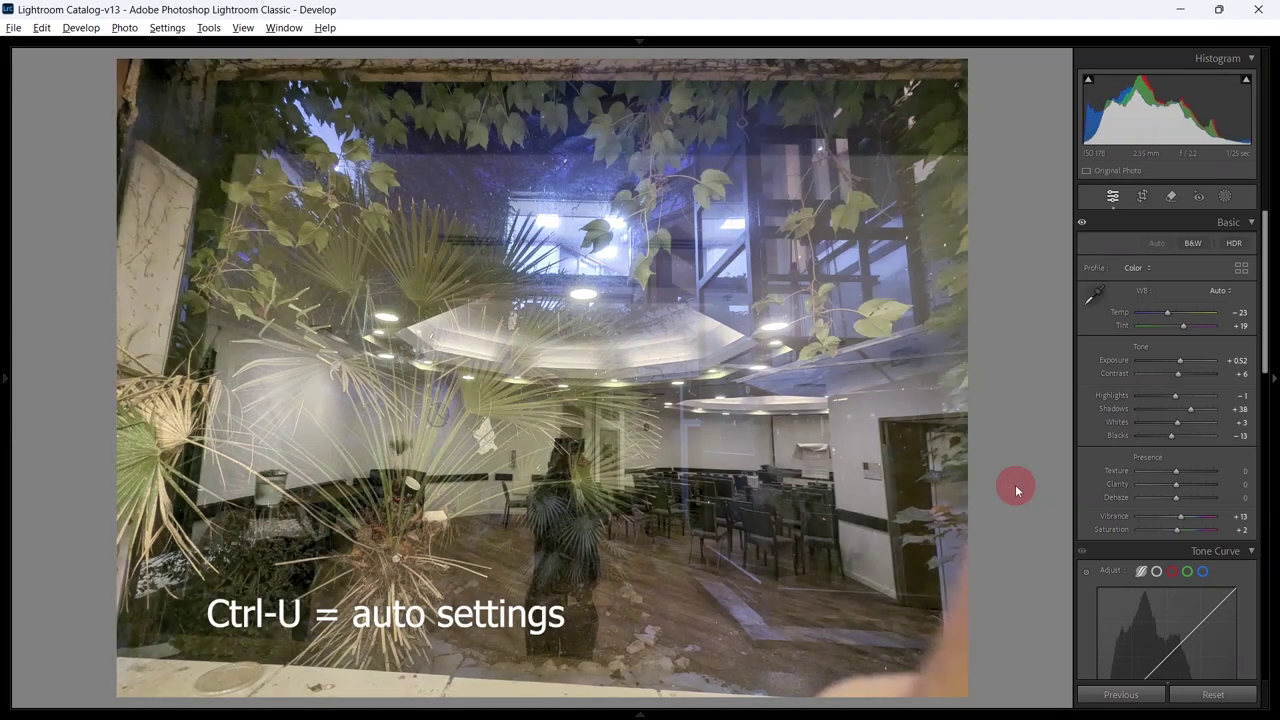
pyautogui.hotkey('ctrl', 'z')
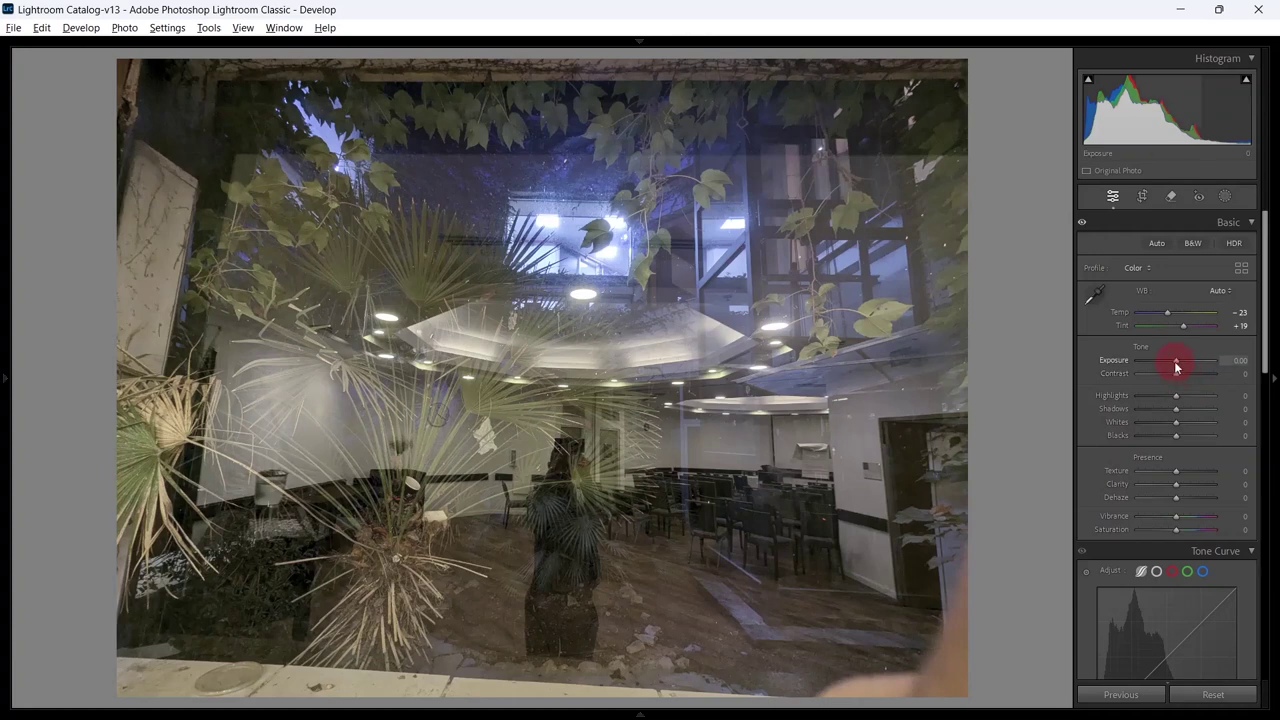
pyautogui.moveTo(1176, 366); pyautogui.dragTo(1186, 378)
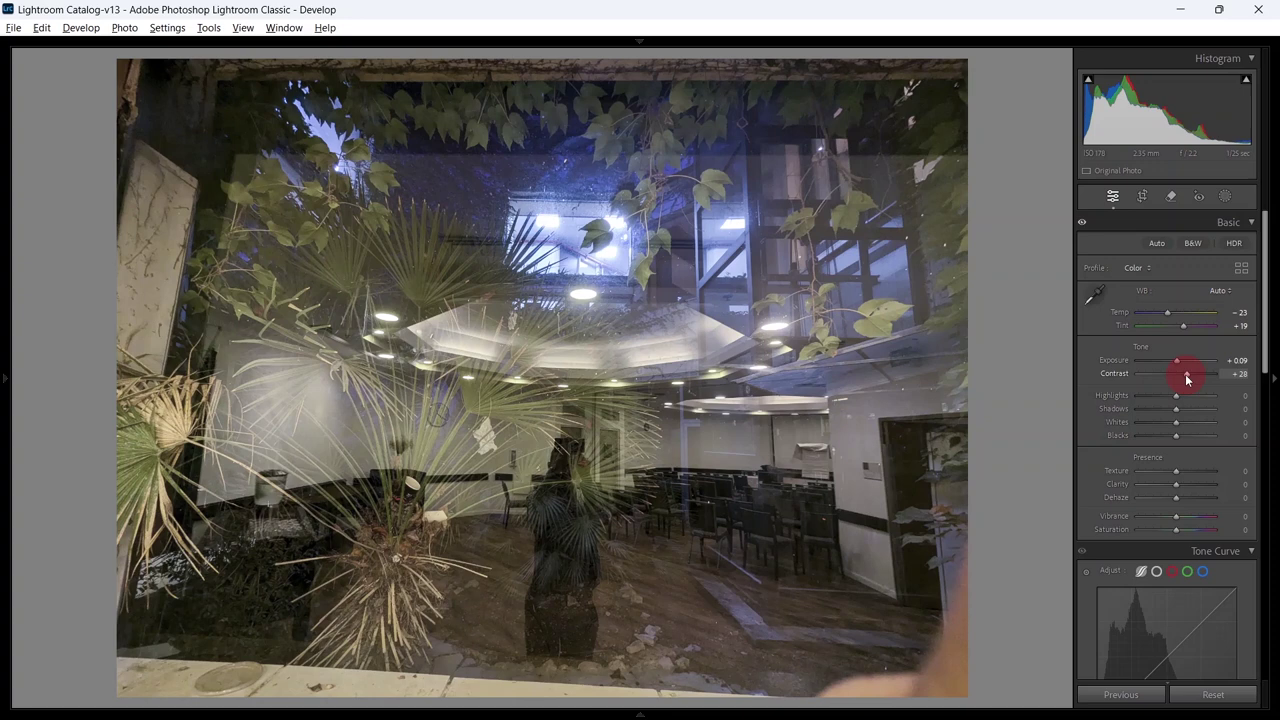
pyautogui.moveTo(1187, 378); pyautogui.dragTo(1187, 378)
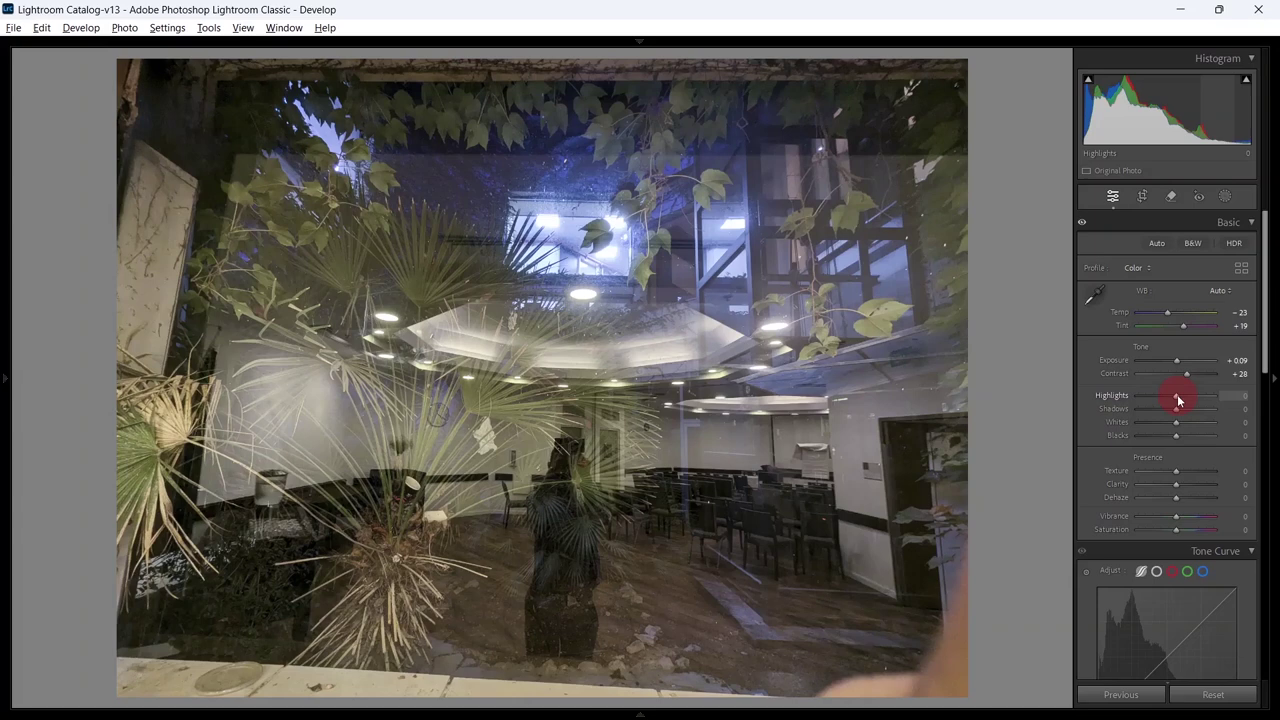
# - Lower Highlights to -84, lift Blacks to -26 and raise Texture to +25
pyautogui.moveTo(1178, 399); pyautogui.dragTo(1146, 396)
pyautogui.moveTo(1176, 409); pyautogui.dragTo(1158, 441)
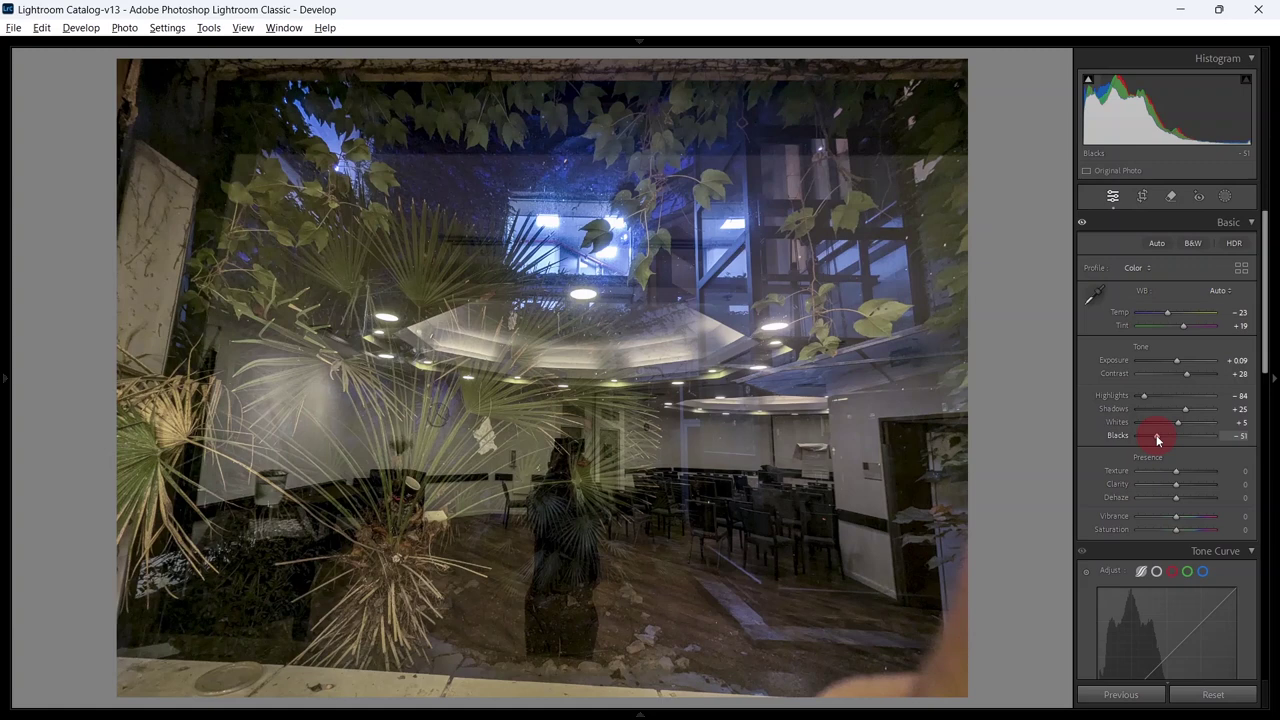
pyautogui.moveTo(1158, 441); pyautogui.dragTo(1166, 443)
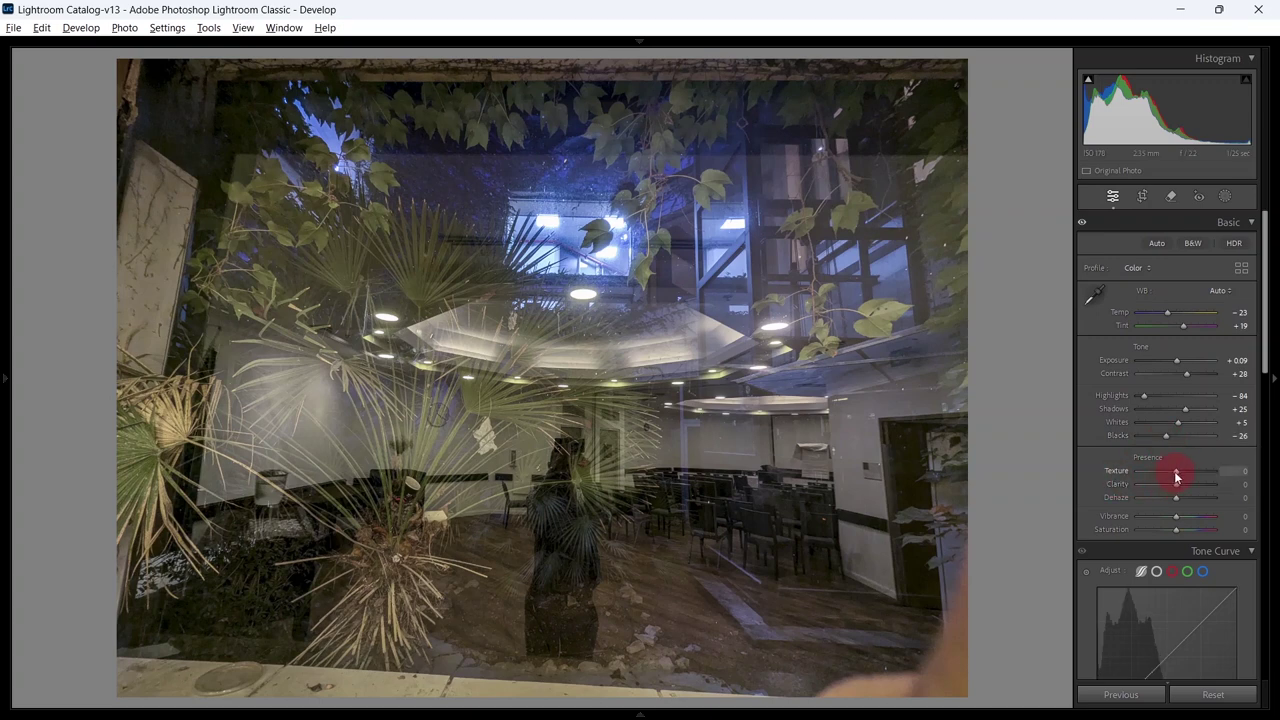
pyautogui.moveTo(1177, 478); pyautogui.dragTo(1187, 479)
pyautogui.scroll(-4, 1128, 586)
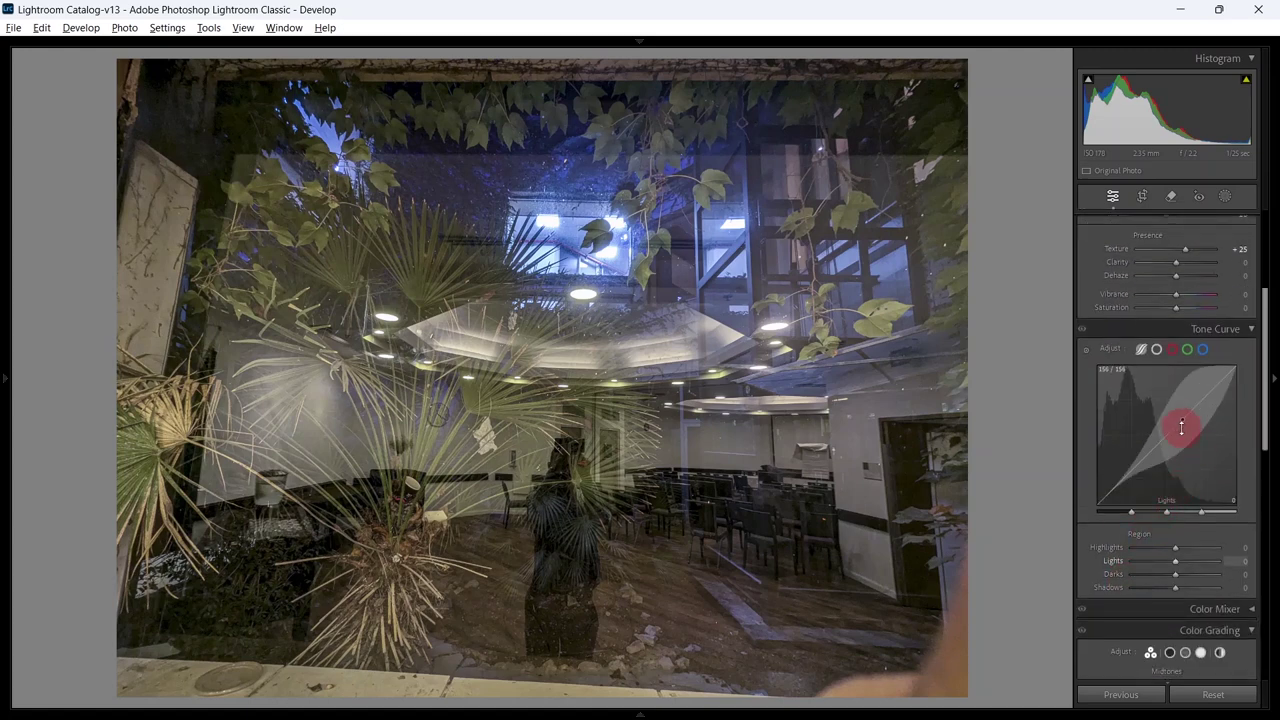
# - Raise the tone curve Lights to +3 and lower Darks to -4
pyautogui.moveTo(1190, 410); pyautogui.dragTo(1193, 408)
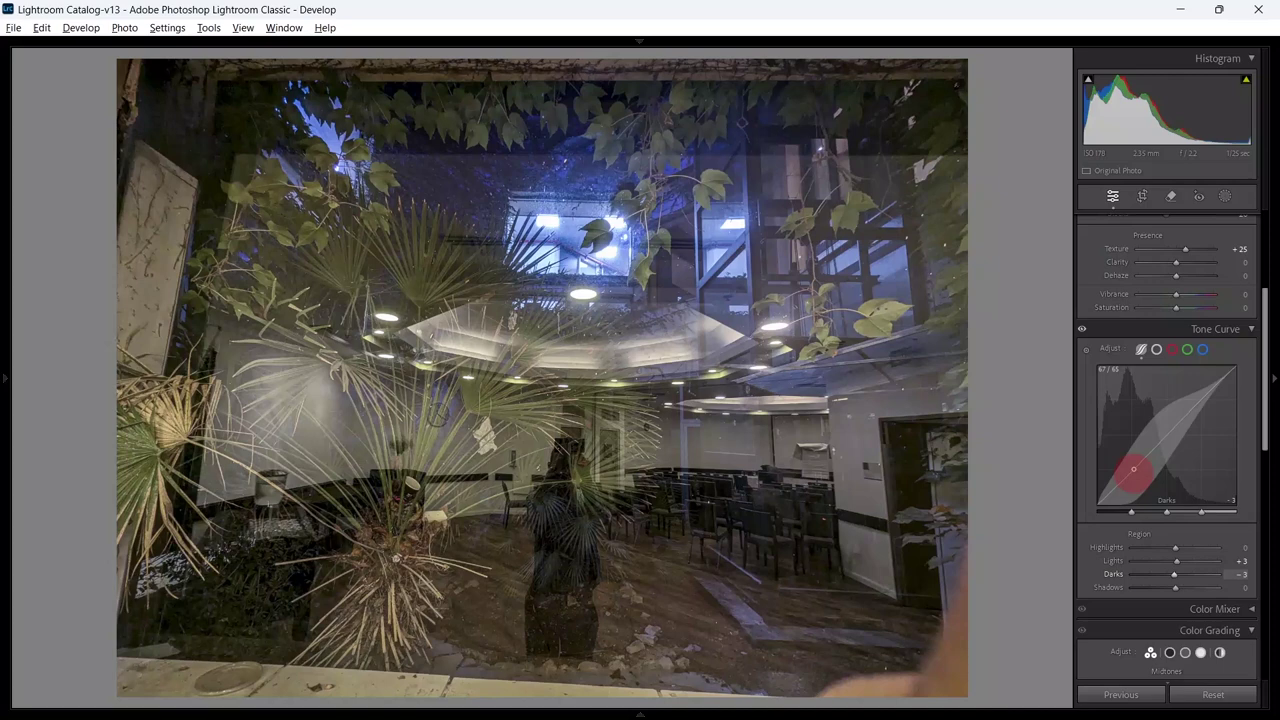
pyautogui.moveTo(1133, 470); pyautogui.dragTo(1130, 468)
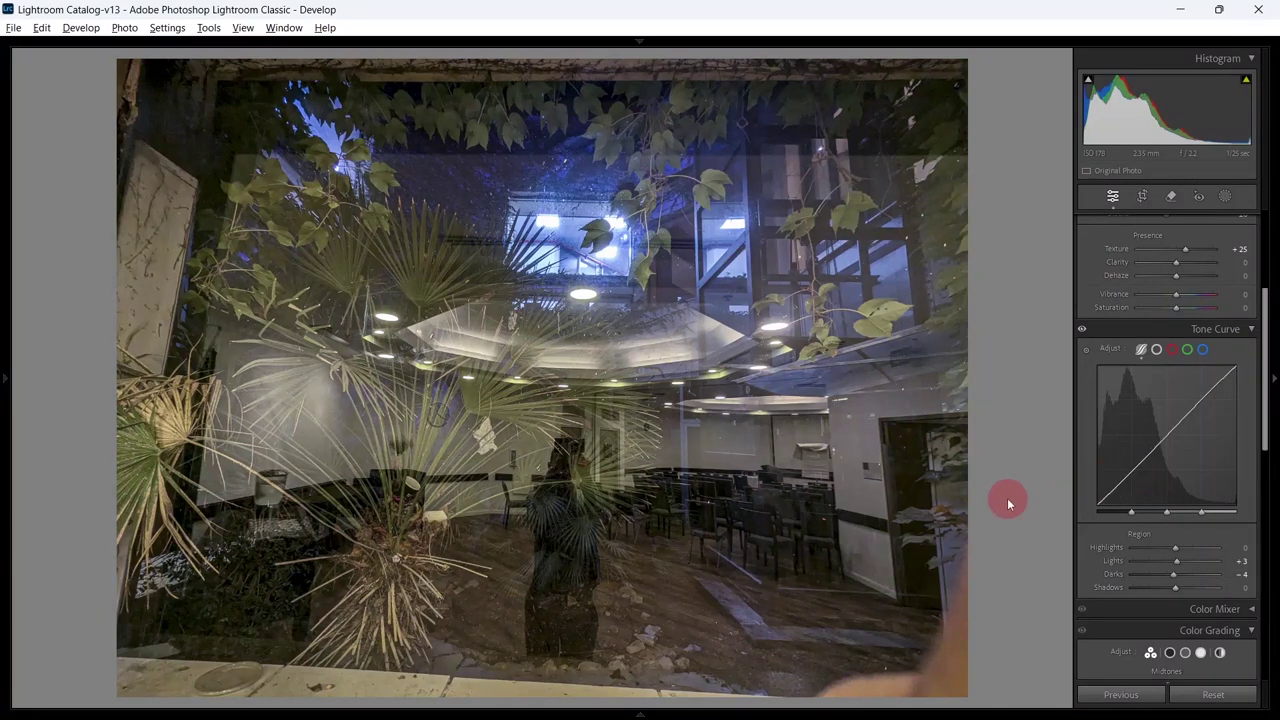
pyautogui.scroll(-3, 1163, 509)
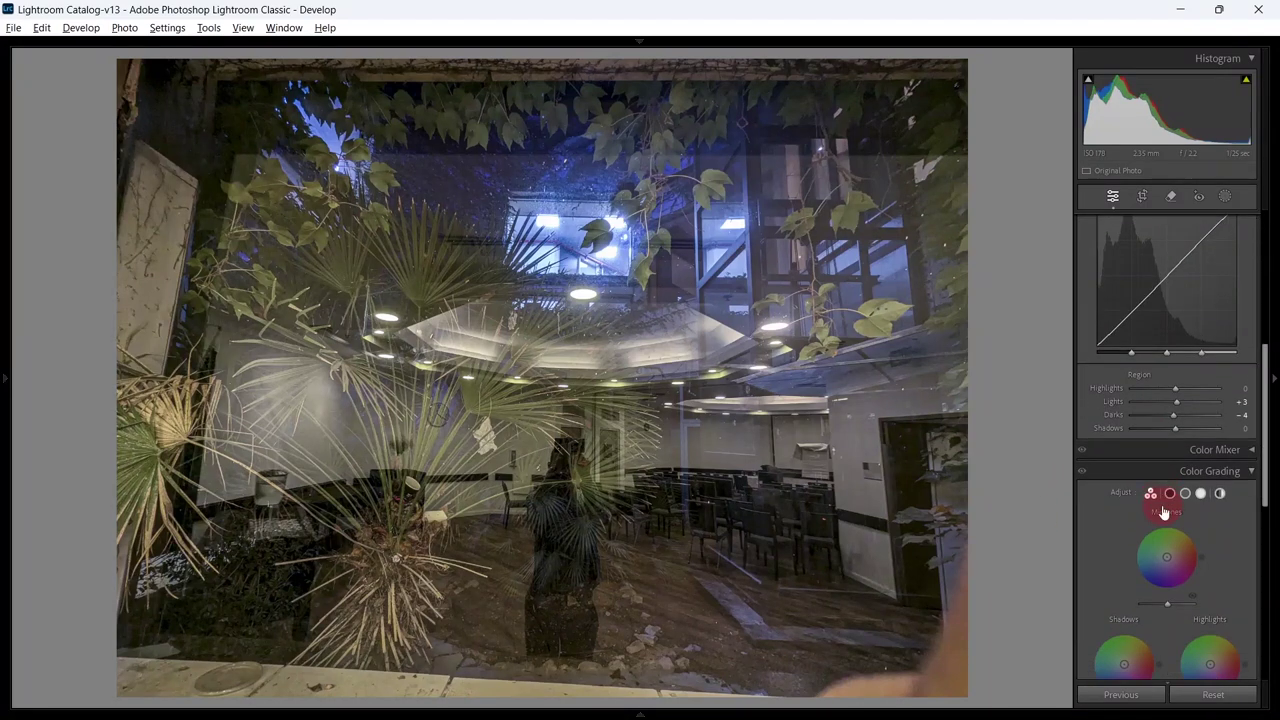
pyautogui.scroll(-3, 1163, 511)
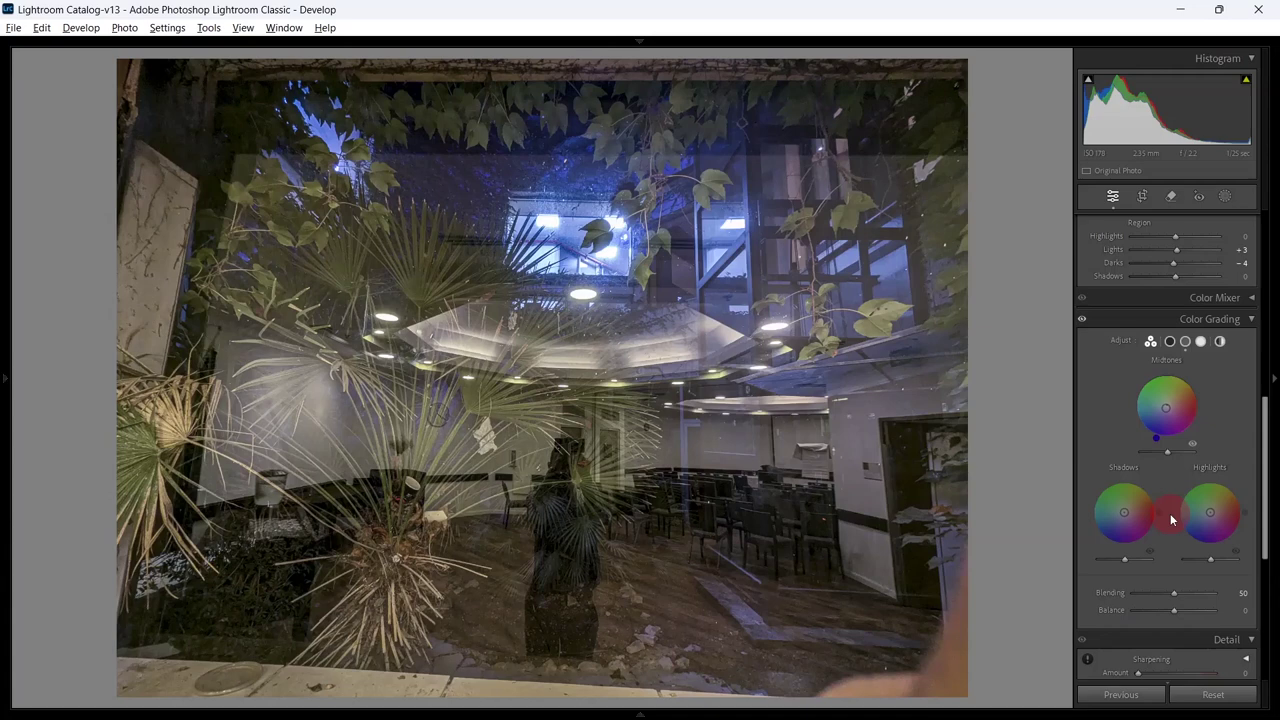
# - Compare the blue midtone tint (hue 252) by toggling it off and on
pyautogui.hotkey('ctrl', 'z')
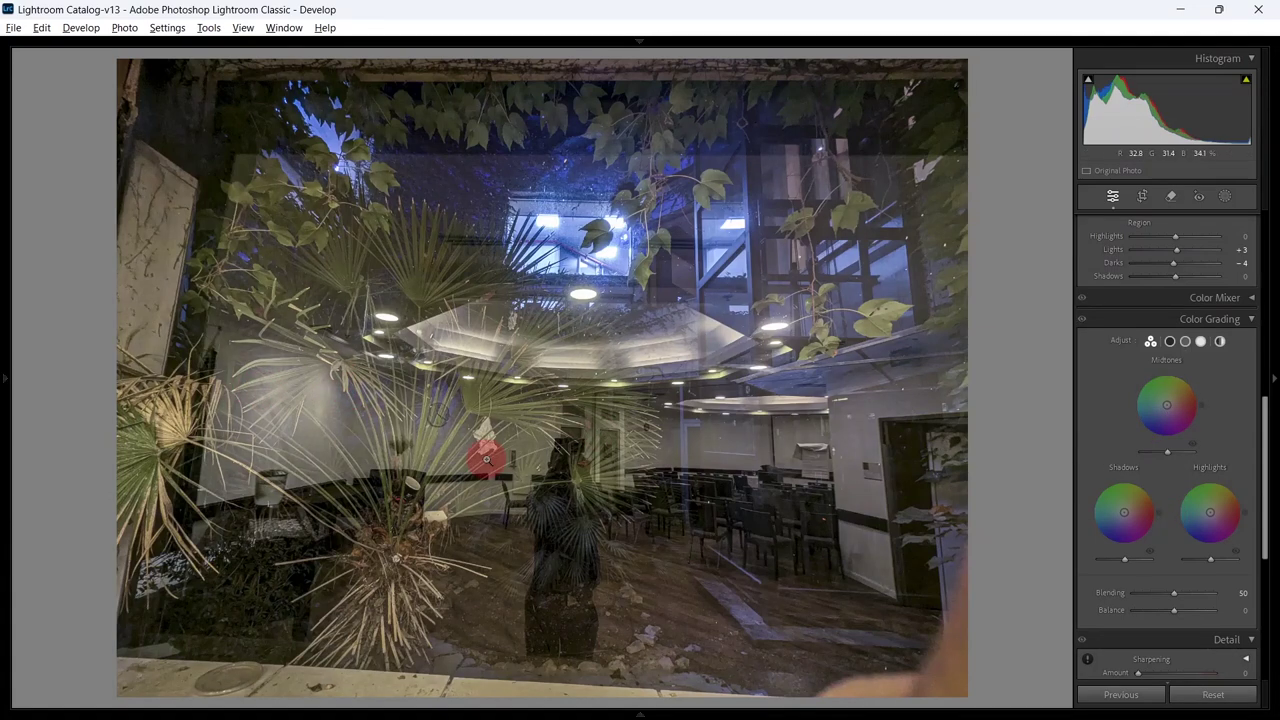
pyautogui.hotkey('ctrl', 'y')
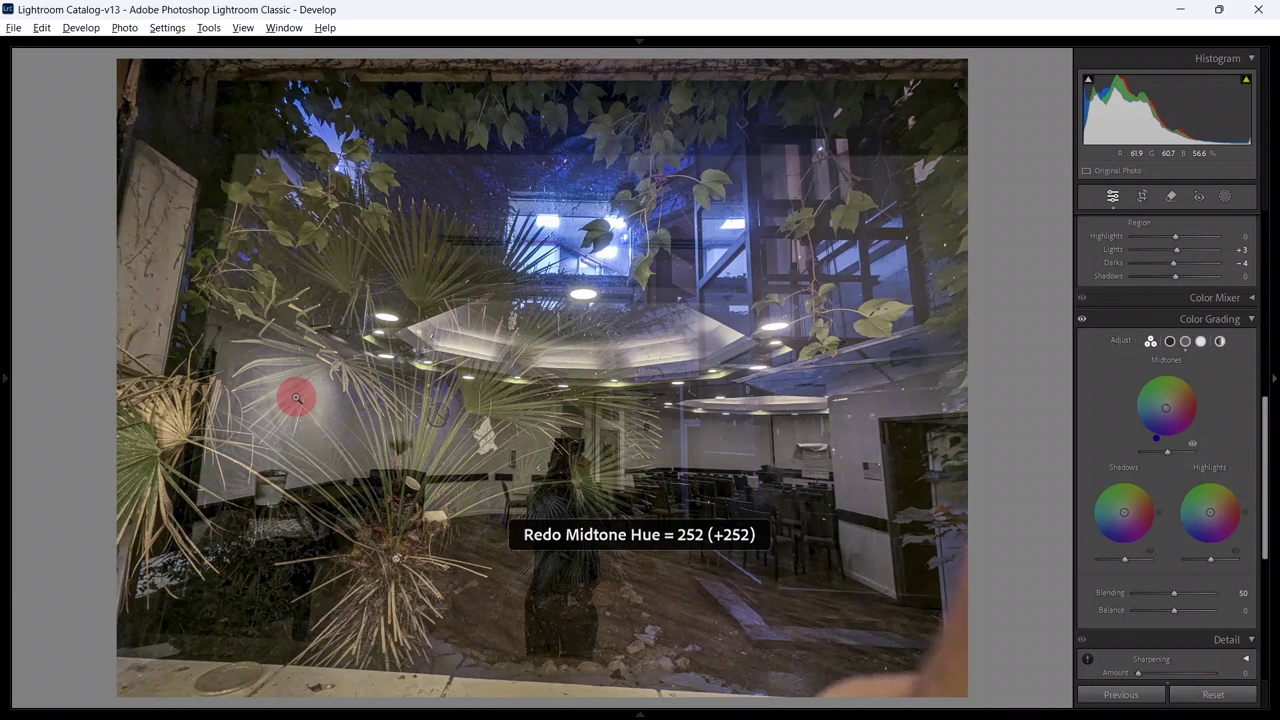
pyautogui.hotkey('ctrl', 'z')
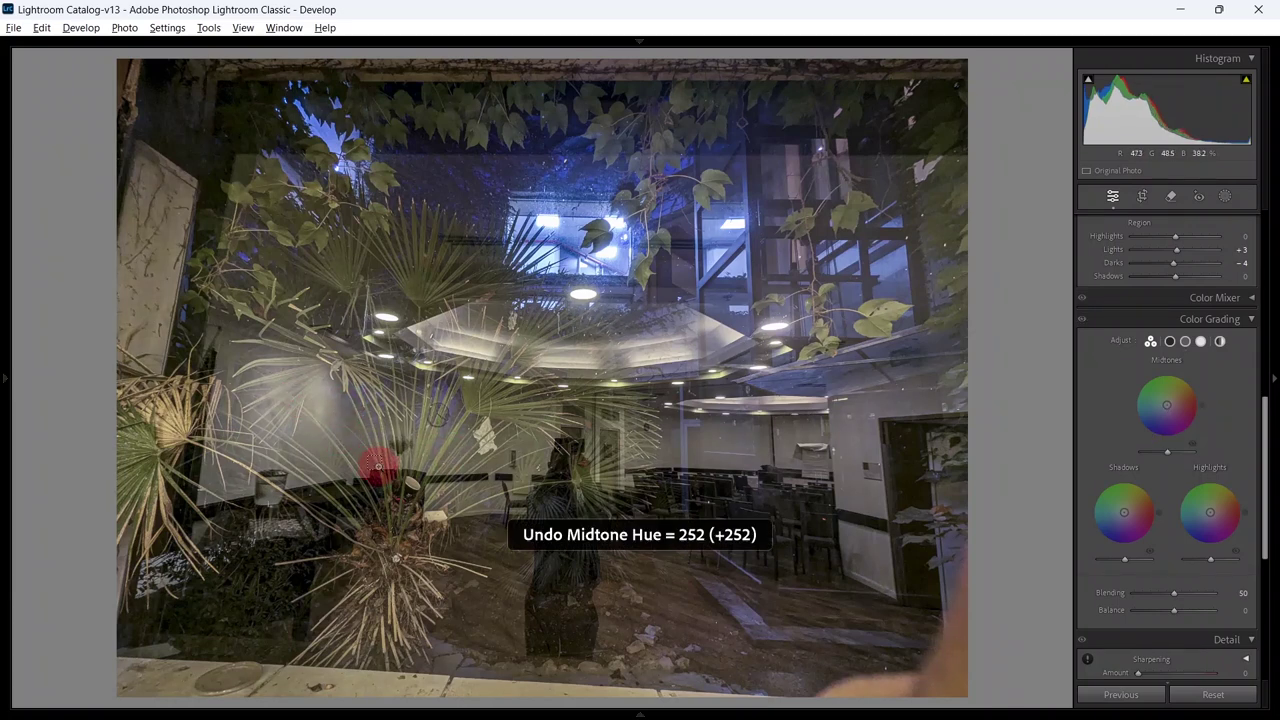
pyautogui.hotkey('ctrl', 'y')
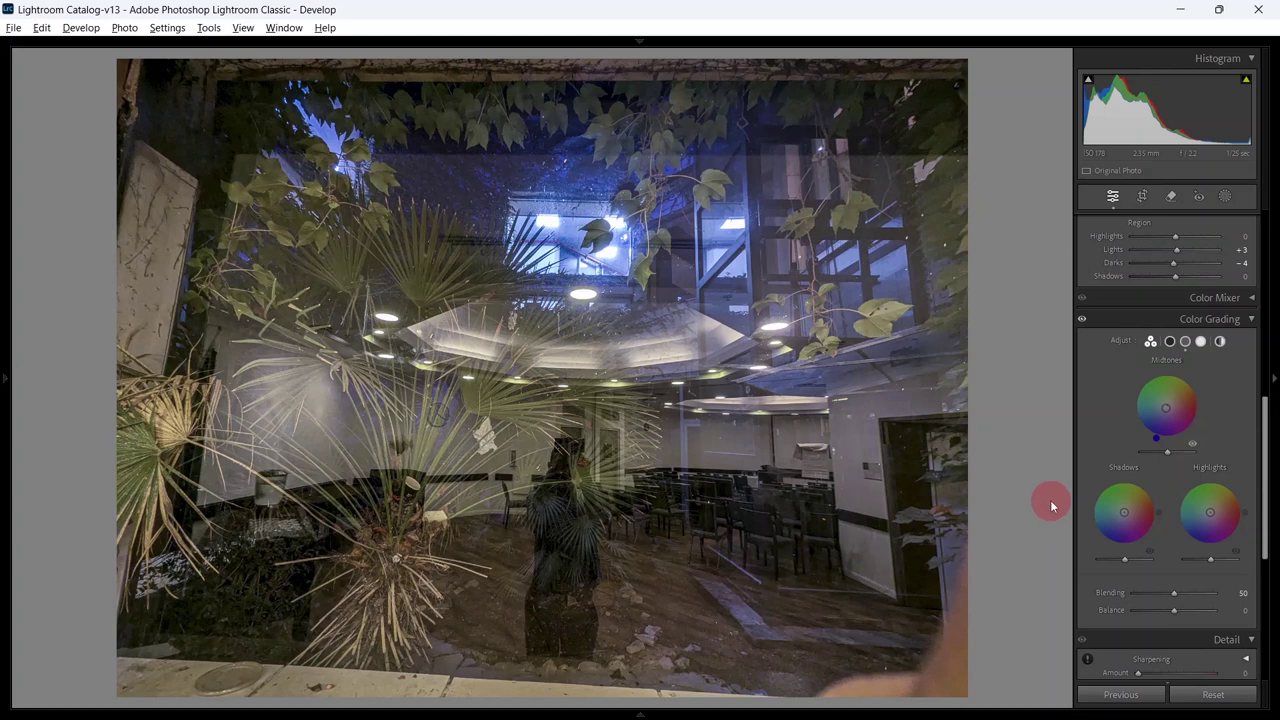
pyautogui.scroll(-3, 1105, 525)
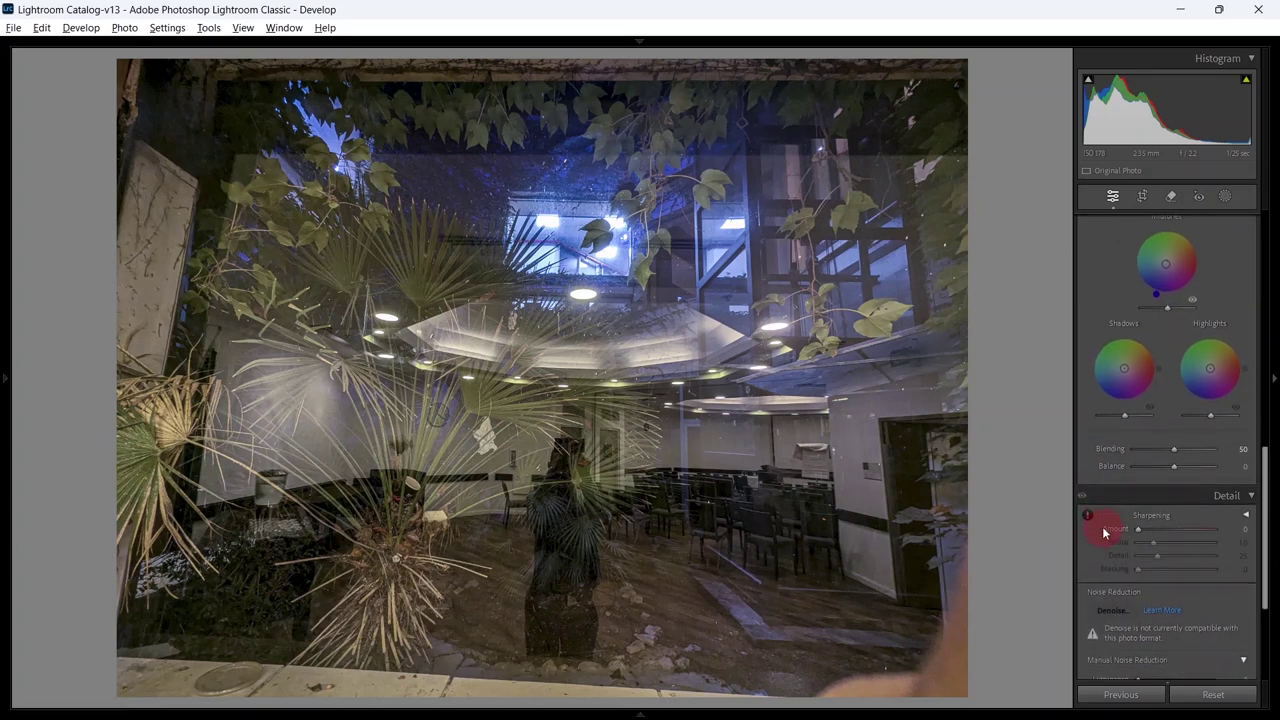
pyautogui.scroll(6, 1104, 530)
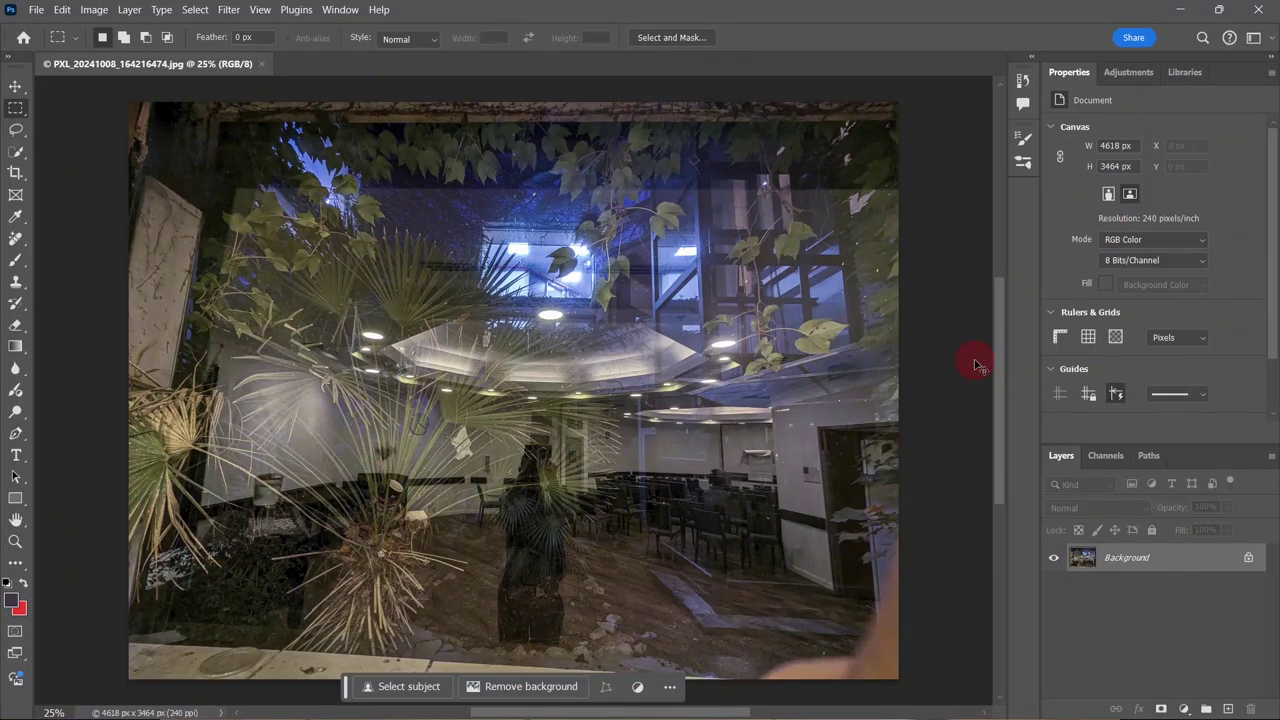
# - Duplicate the background into Layer 1 and check it by toggling Background visibility
pyautogui.hotkey('ctrl', 'j')
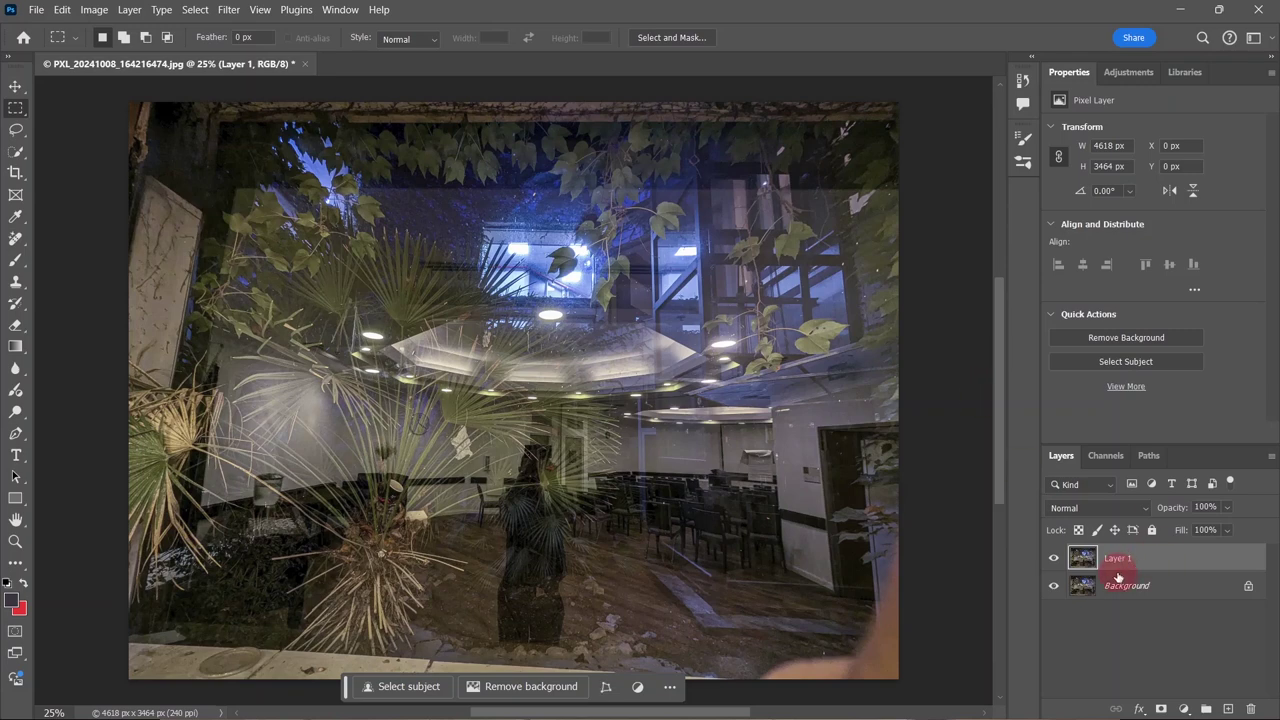
pyautogui.click(1055, 588)
pyautogui.click(1055, 588)
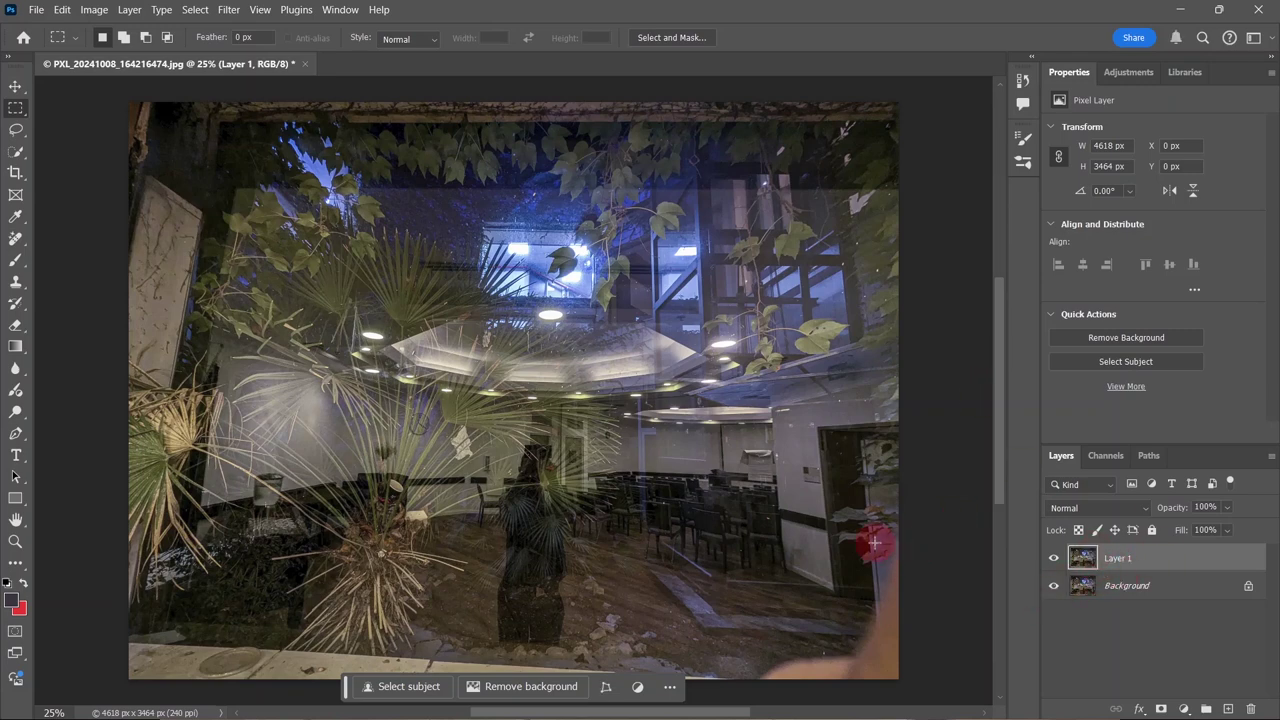
# - Erase the finger at the lower right with the Remove tool at brush size 100
pyautogui.click(16, 239)
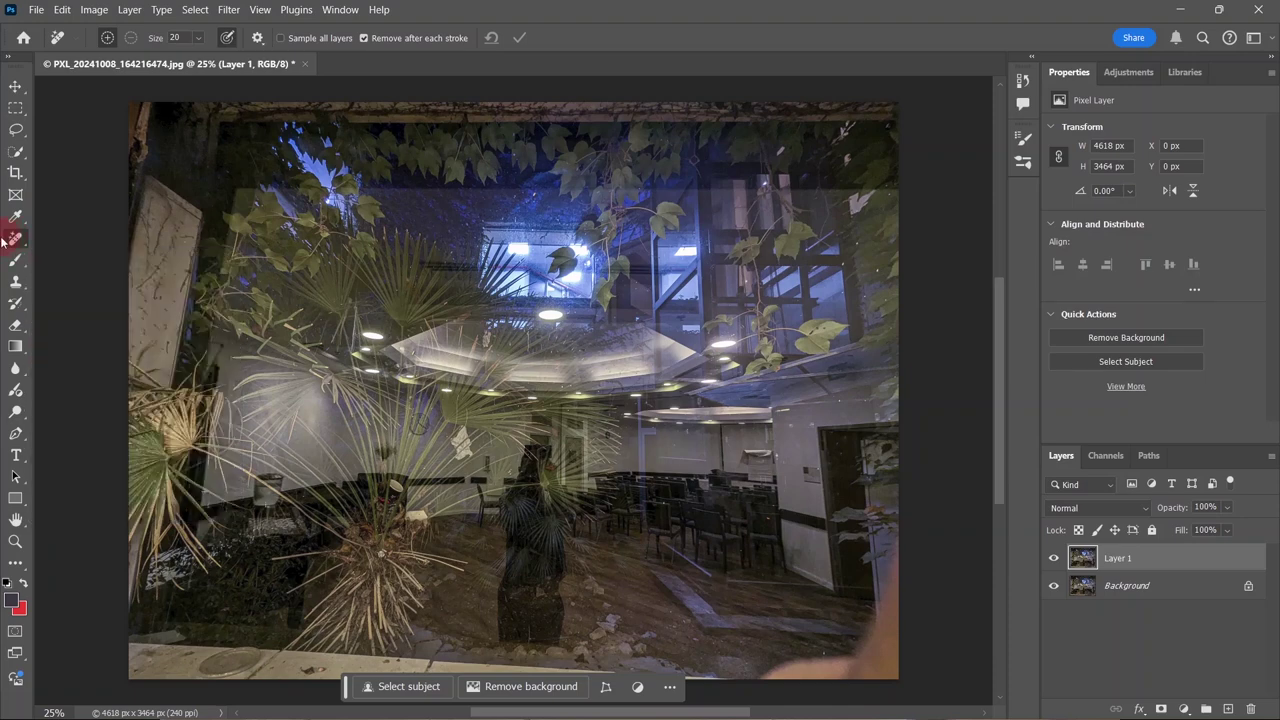
pyautogui.click(747, 583)
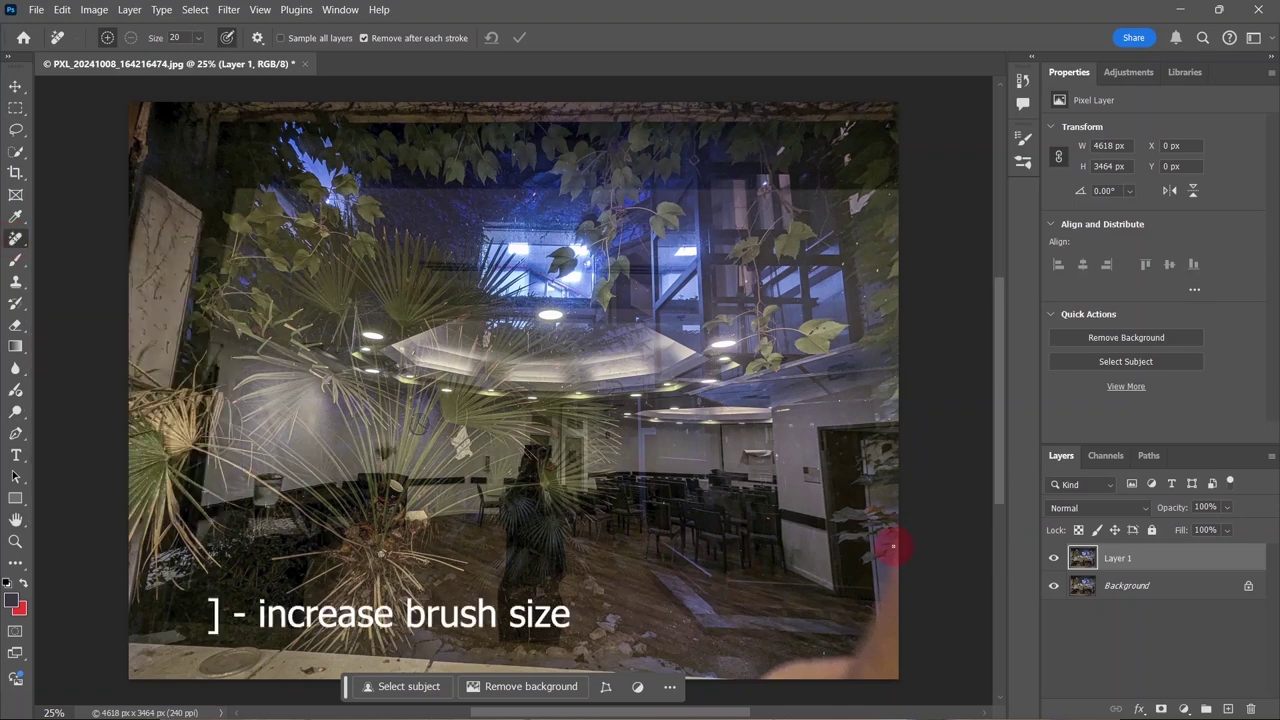
pyautogui.press(']')
pyautogui.press(']')
pyautogui.press(']')
pyautogui.press(']')
pyautogui.press(']')
pyautogui.press(']')
pyautogui.press(']')
pyautogui.press(']')
pyautogui.press(']')
pyautogui.press(']')
pyautogui.press(']')
pyautogui.moveTo(882, 616)
pyautogui.mouseDown()
pyautogui.moveTo(886, 577)
pyautogui.moveTo(882, 660)
pyautogui.moveTo(771, 679)
pyautogui.moveTo(817, 666)
pyautogui.moveTo(786, 666)
pyautogui.moveTo(900, 671)
pyautogui.moveTo(871, 637)
pyautogui.moveTo(906, 535)
pyautogui.moveTo(985, 604)
pyautogui.mouseUp()
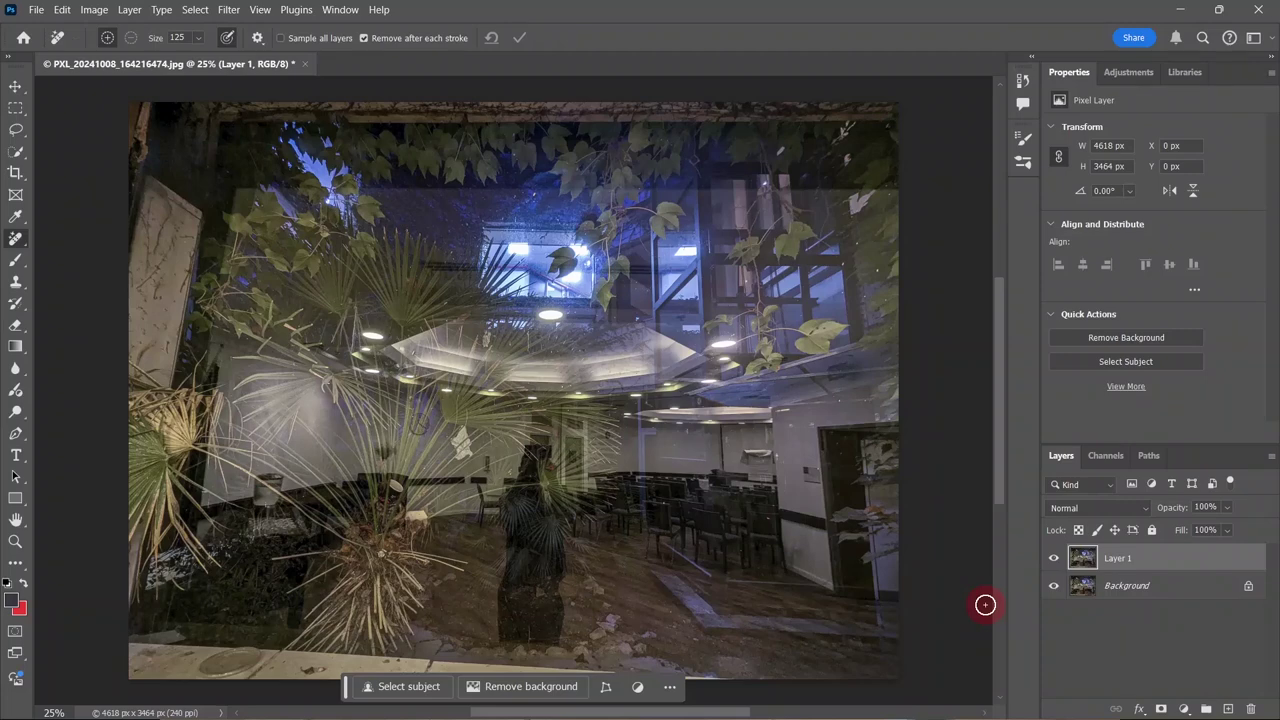
# - Toggle the finger removal to compare, then zoom in to 33.33%
pyautogui.hotkey('ctrl', 'z')
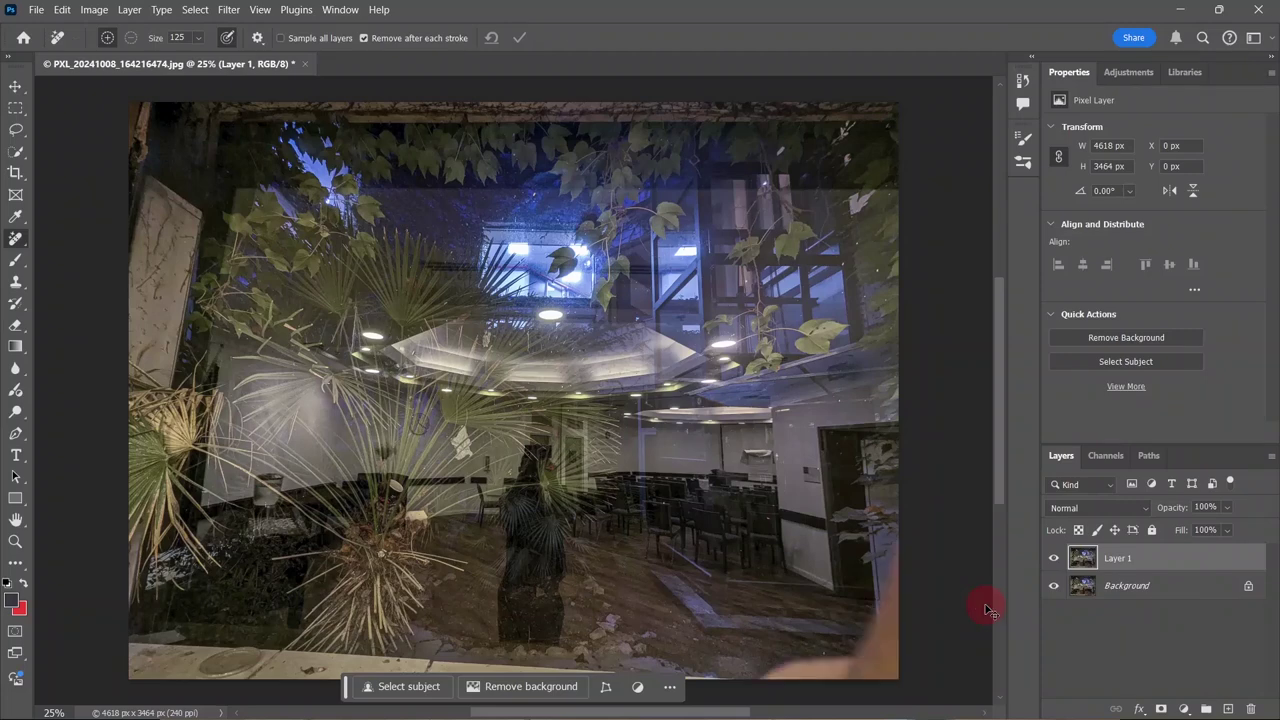
pyautogui.hotkey('ctrl', 'shift', 'z')
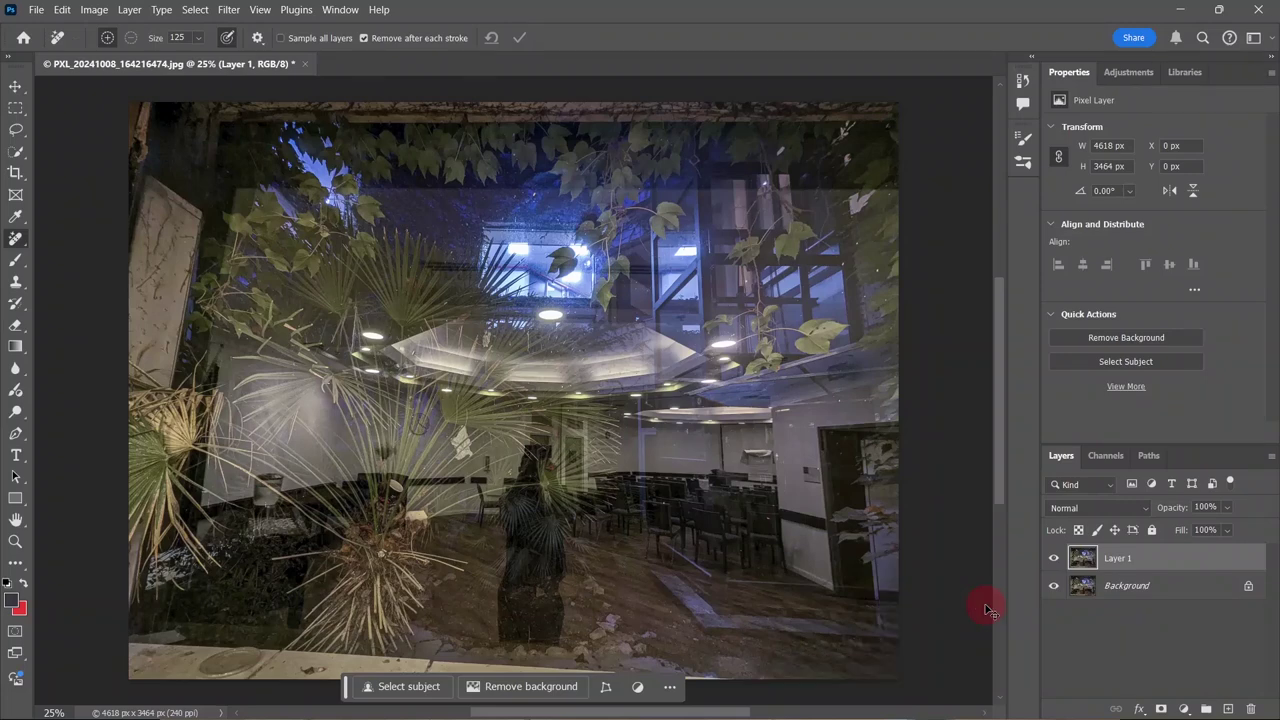
pyautogui.hotkey('ctrl', 'z')
pyautogui.hotkey('ctrl', 'shift', 'z')
pyautogui.hotkey('ctrl', '+')
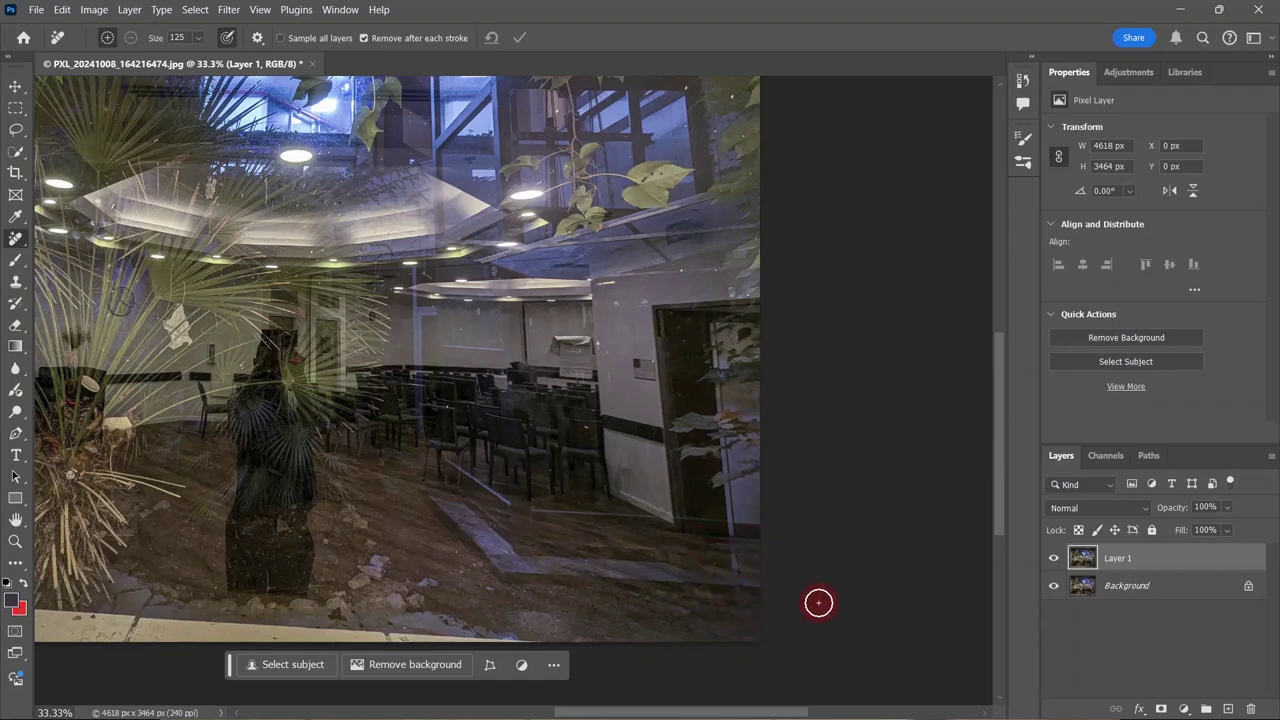
pyautogui.scroll(-1, 818, 602)
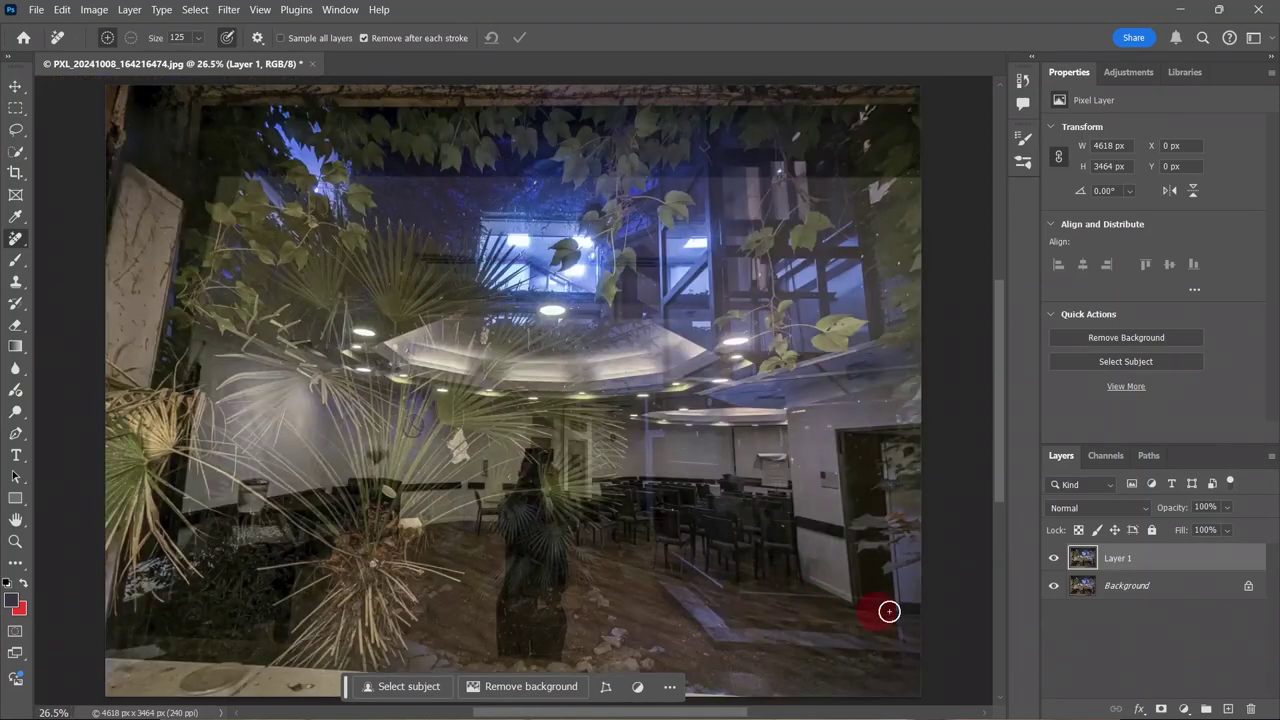